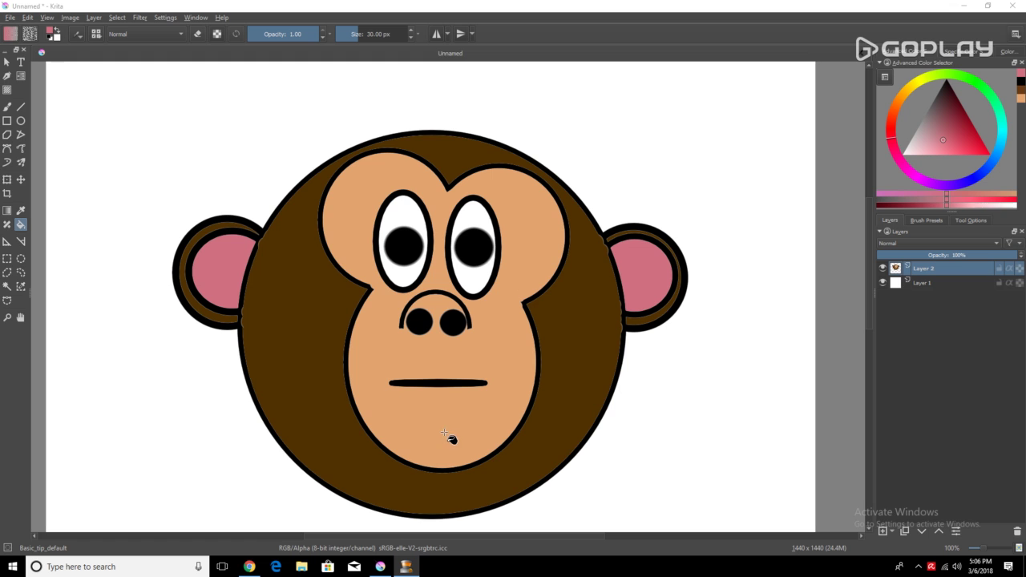
scroll(504, 273, "up", 1)
scroll(509, 312, "down", 1)
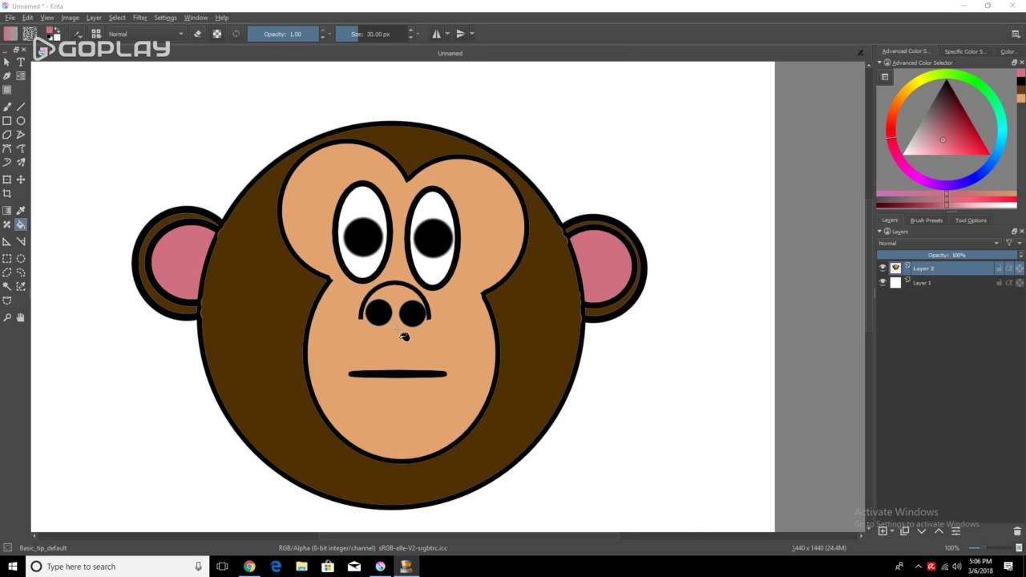
scroll(101, 373, "up", 1)
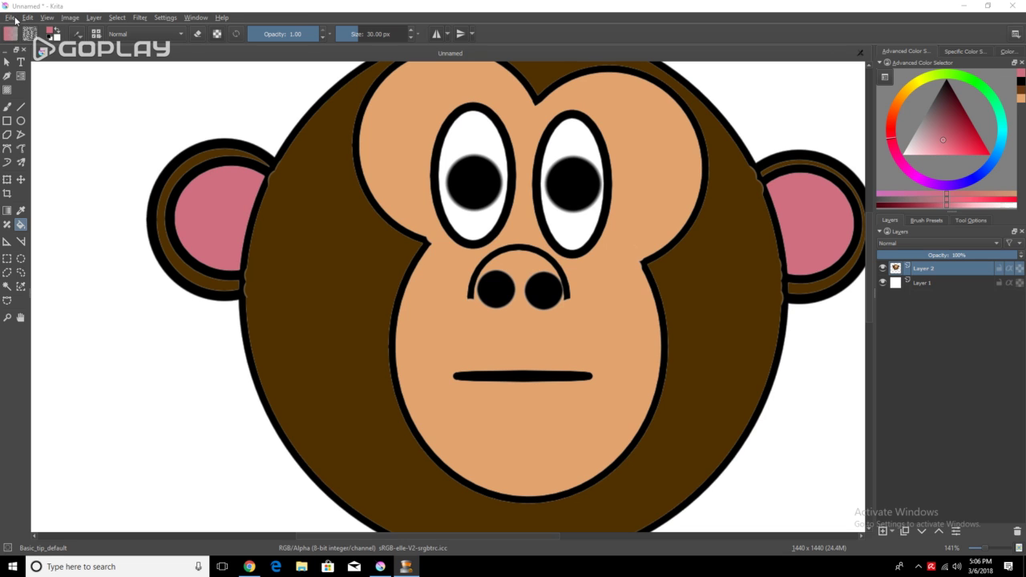
left_click(10, 19)
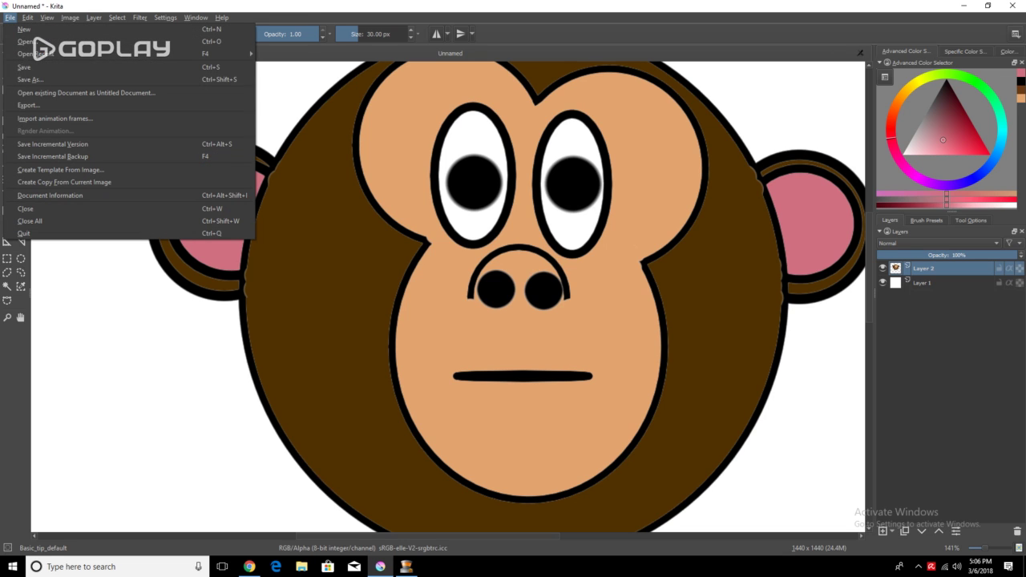
left_click(31, 79)
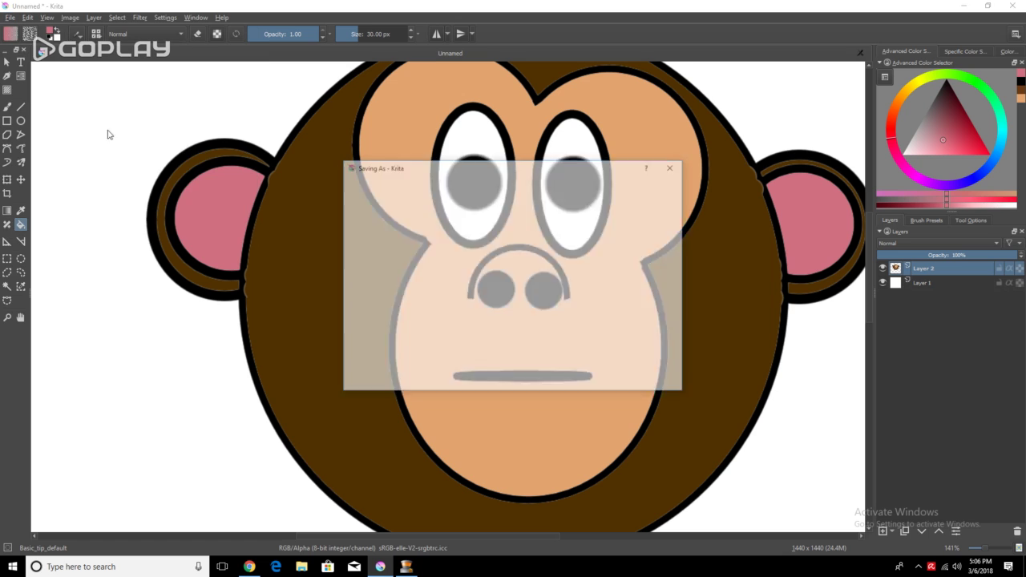
left_click(673, 167)
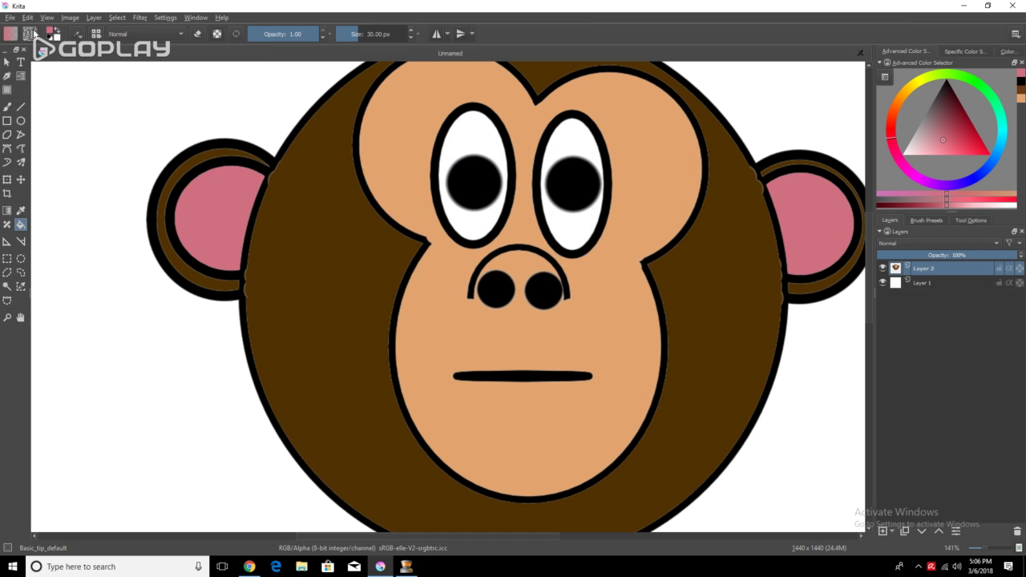
Step: Try to save the monkey drawing as a PNG image named Monkey in the Pictures folder
left_click(18, 17)
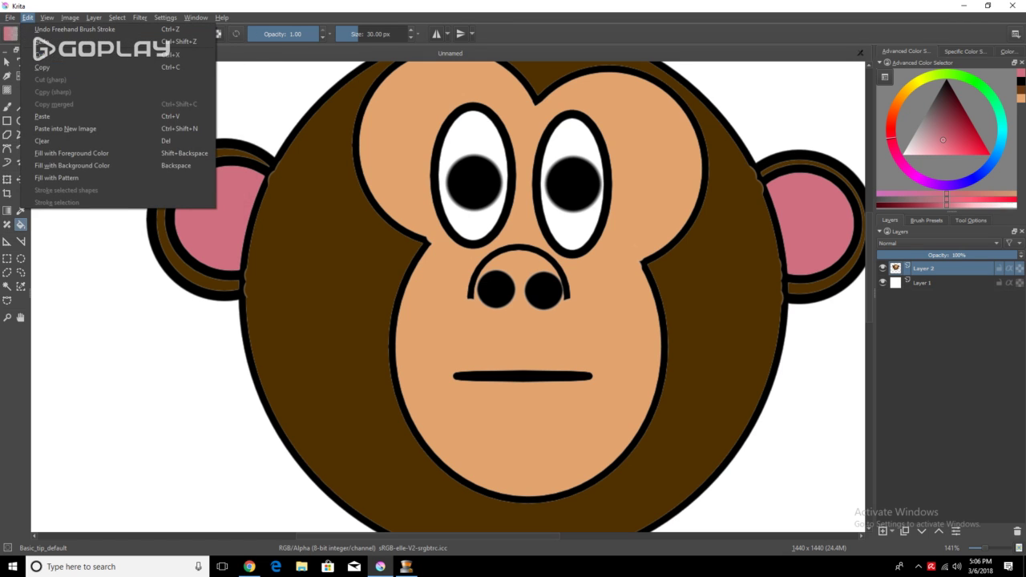
mouse_move(9, 18)
left_click(28, 67)
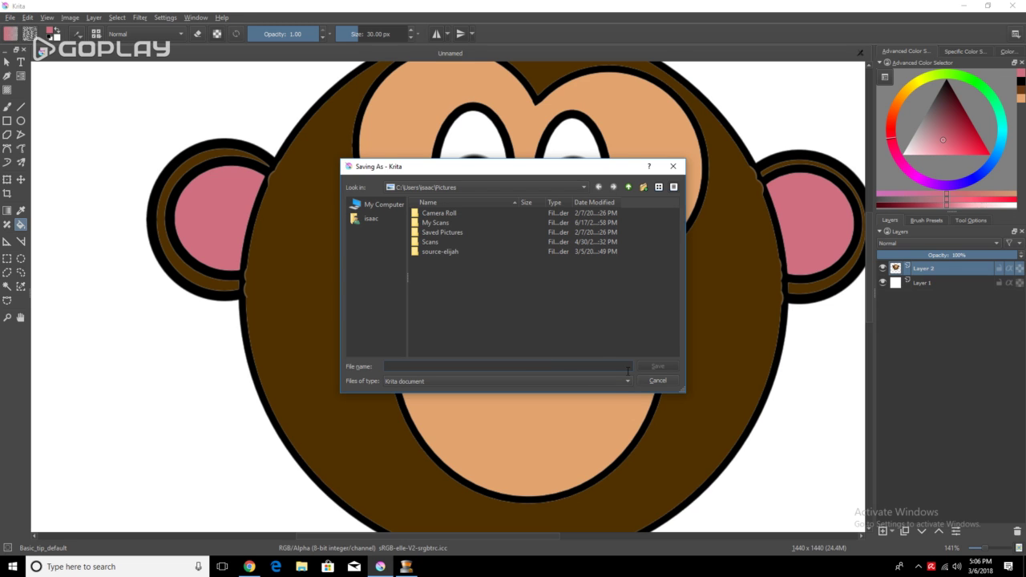
type("Monkey")
left_click(614, 381)
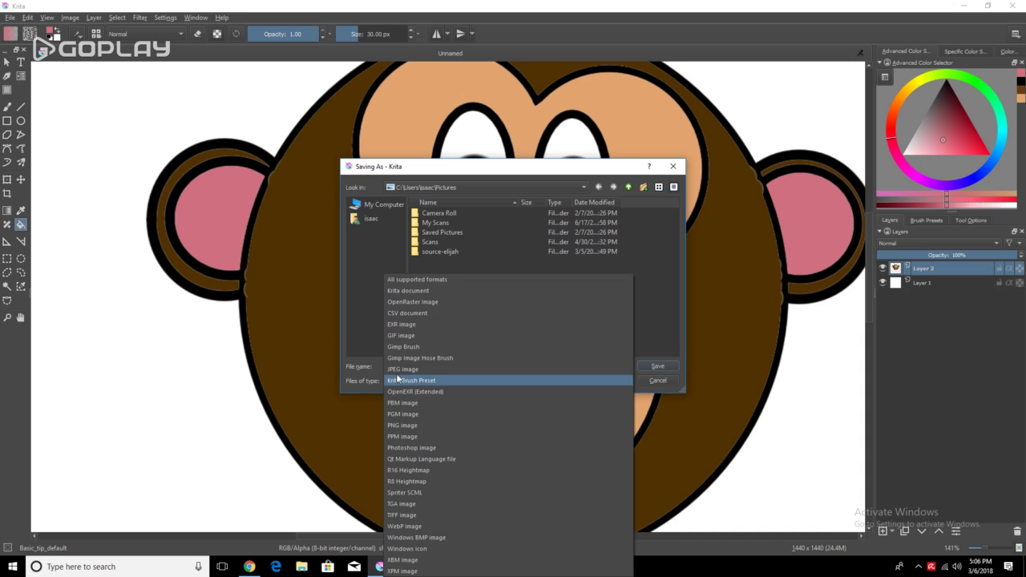
left_click(421, 425)
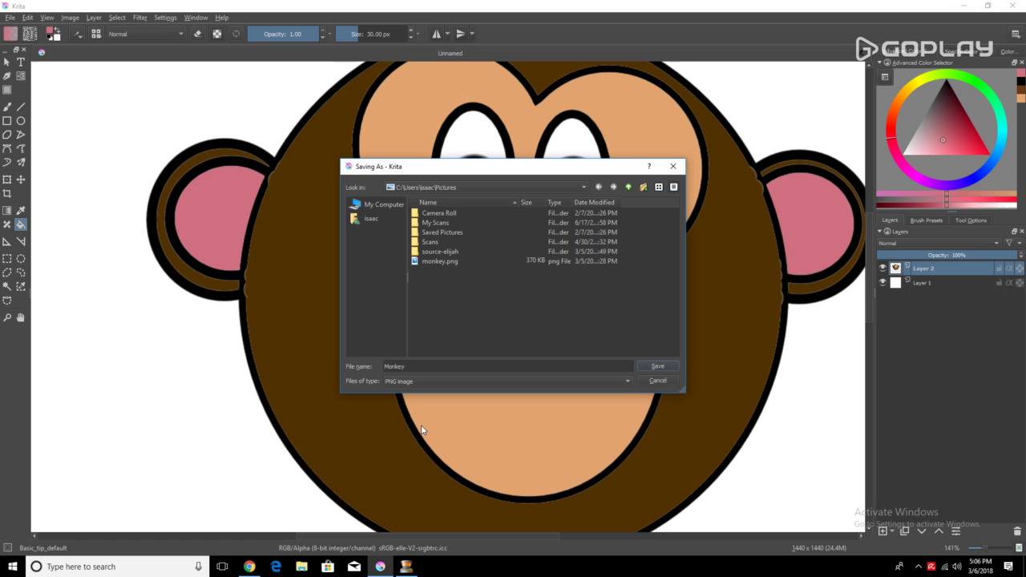
left_click(664, 368)
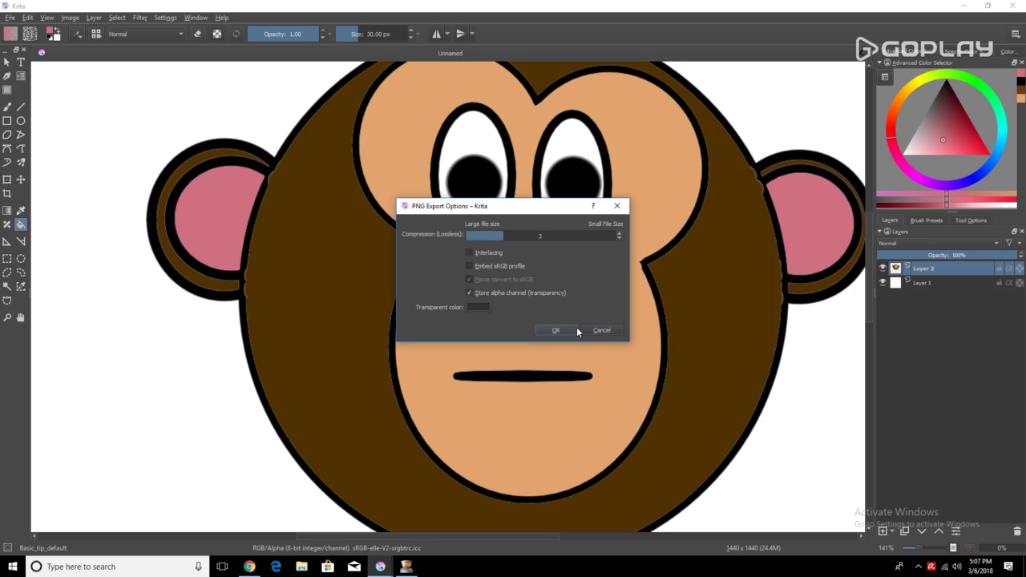
left_click(602, 331)
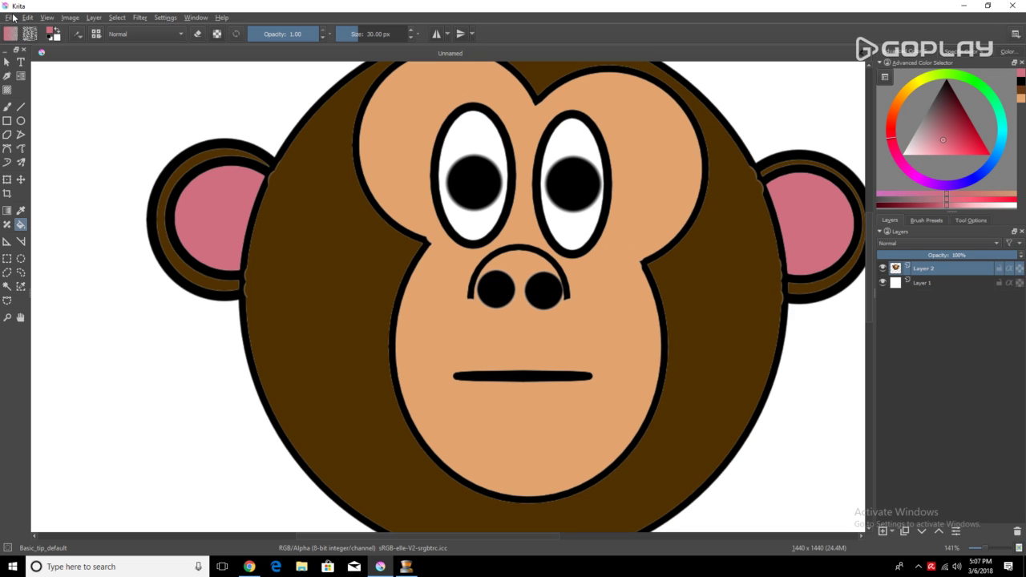
Step: Save the monkey drawing as a PNG image named monkey2 in the Pictures folder, keeping the default export options
left_click(13, 16)
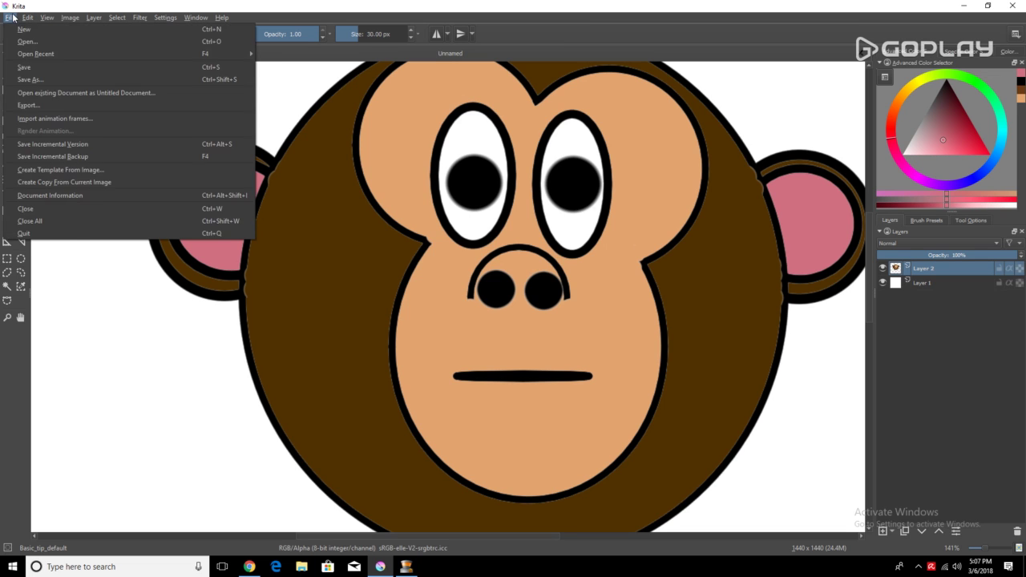
left_click(26, 68)
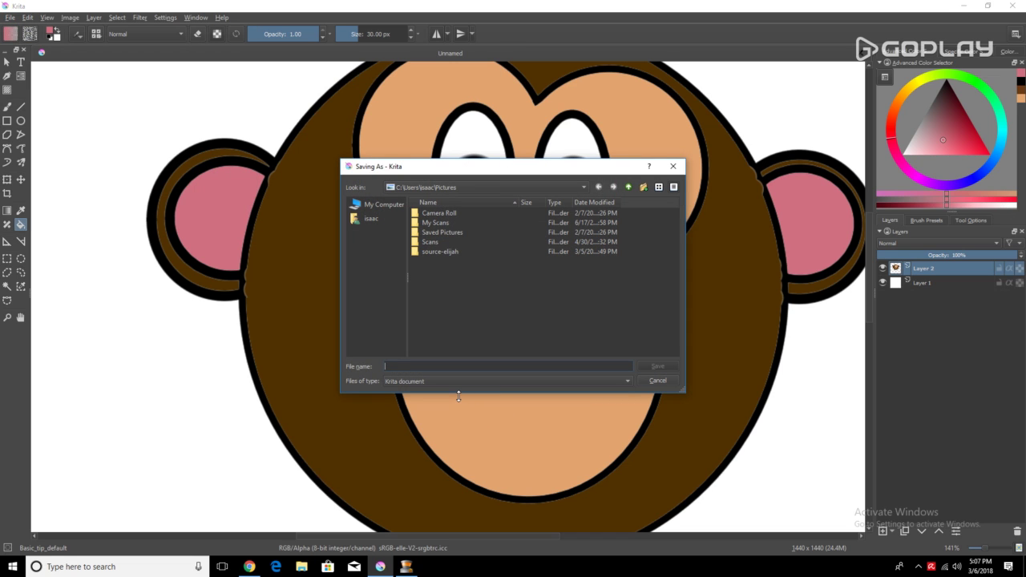
type("monkey2")
left_click(485, 382)
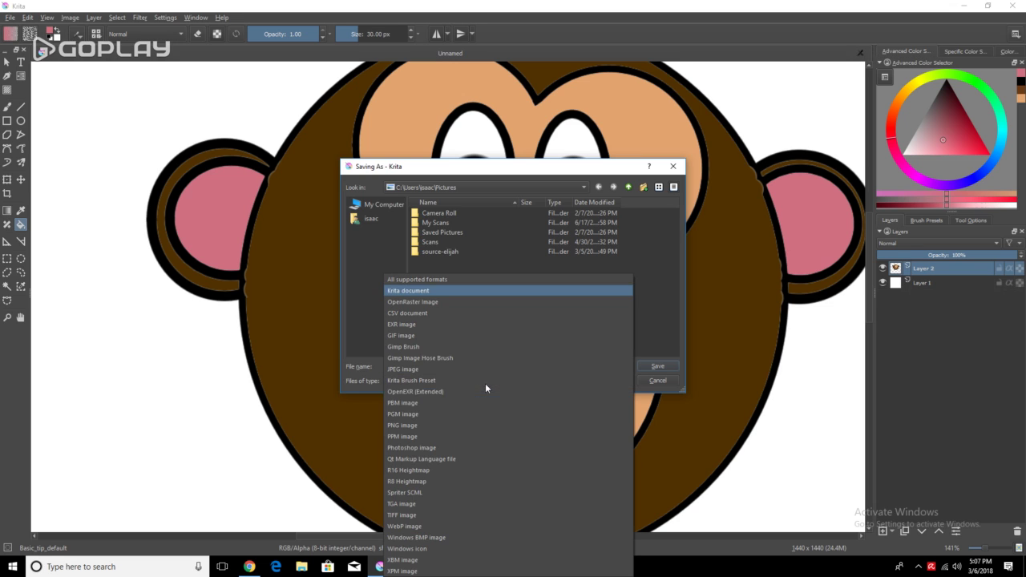
left_click(398, 426)
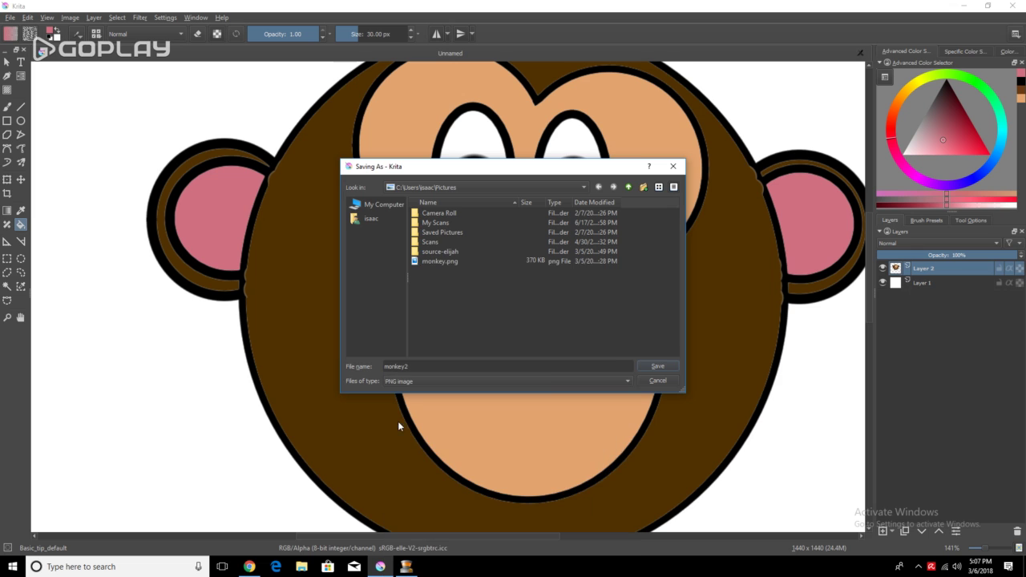
left_click(658, 367)
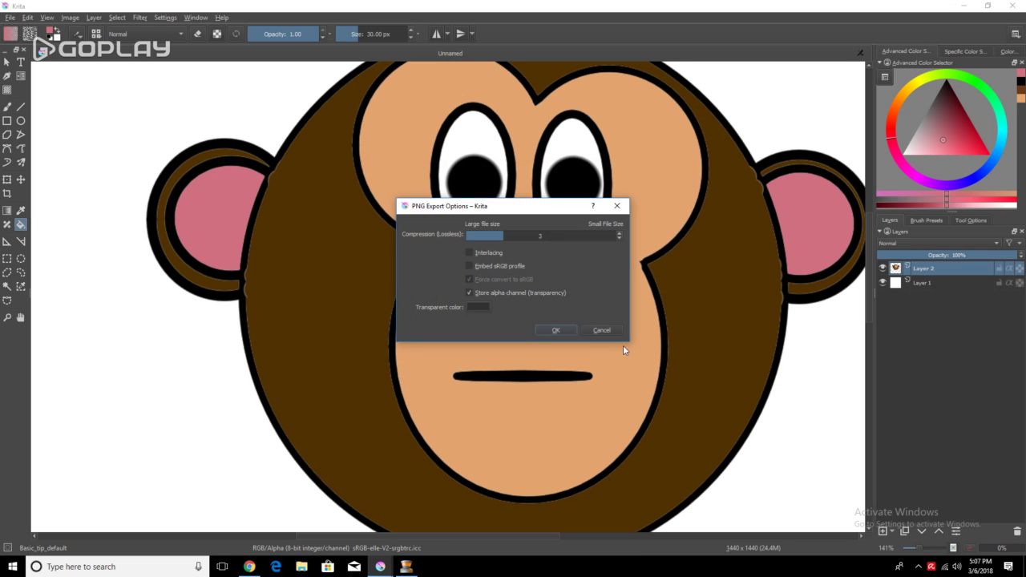
left_click(561, 330)
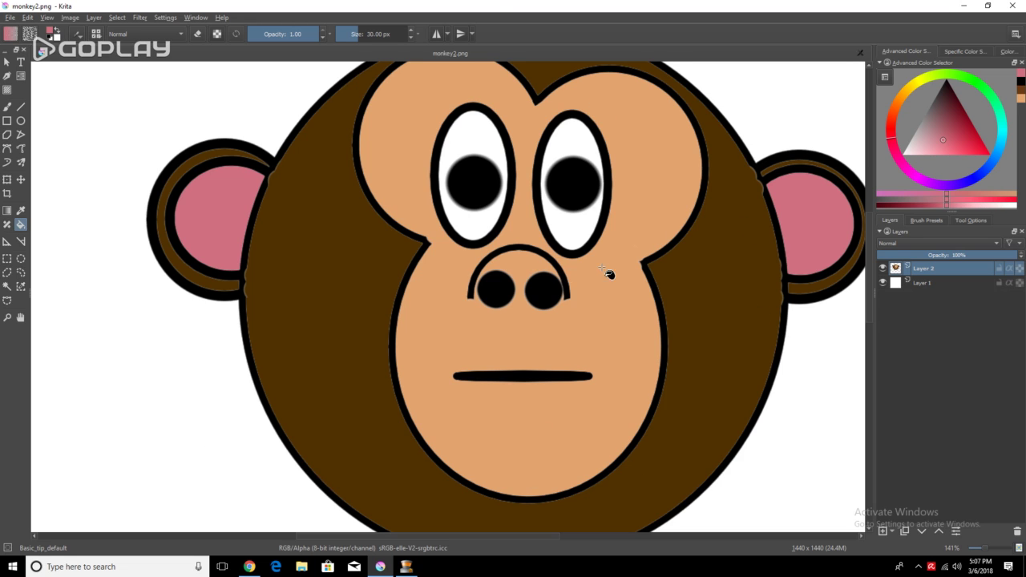
Step: Create a new blank custom document of 1440 x 1440 px at 72 ppi
scroll(356, 239, "down", 1)
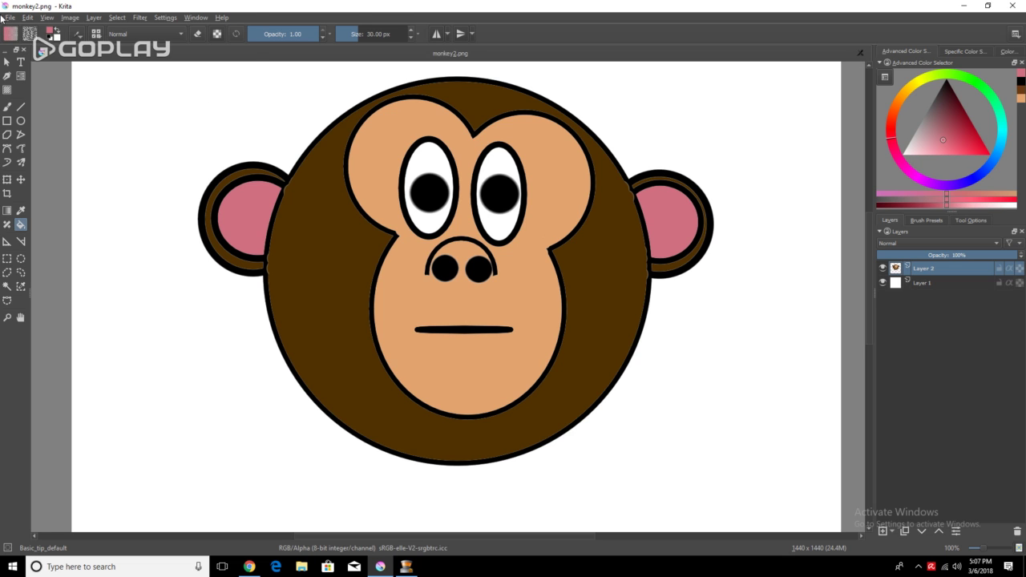
left_click(8, 17)
left_click(31, 29)
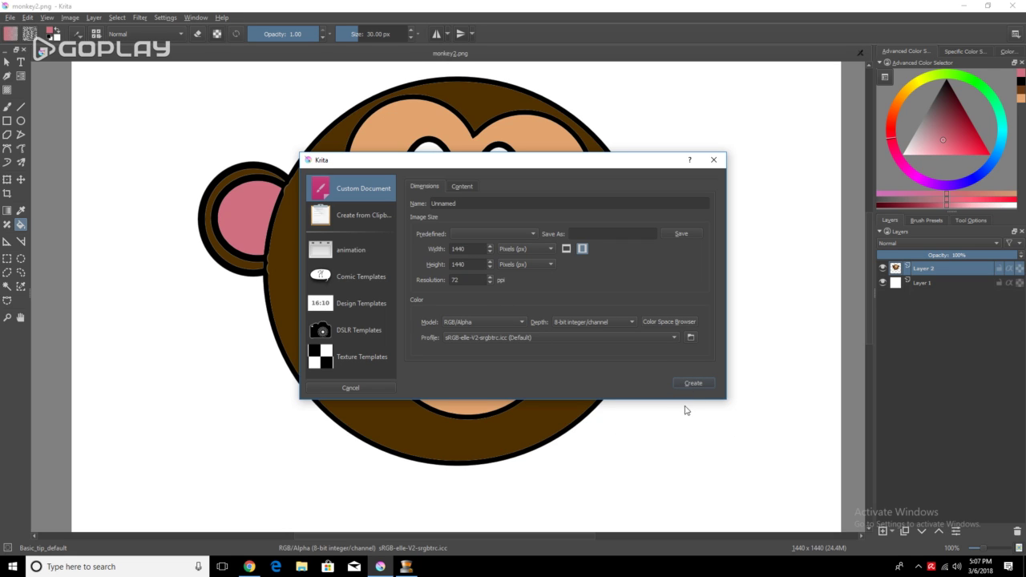
left_click(692, 383)
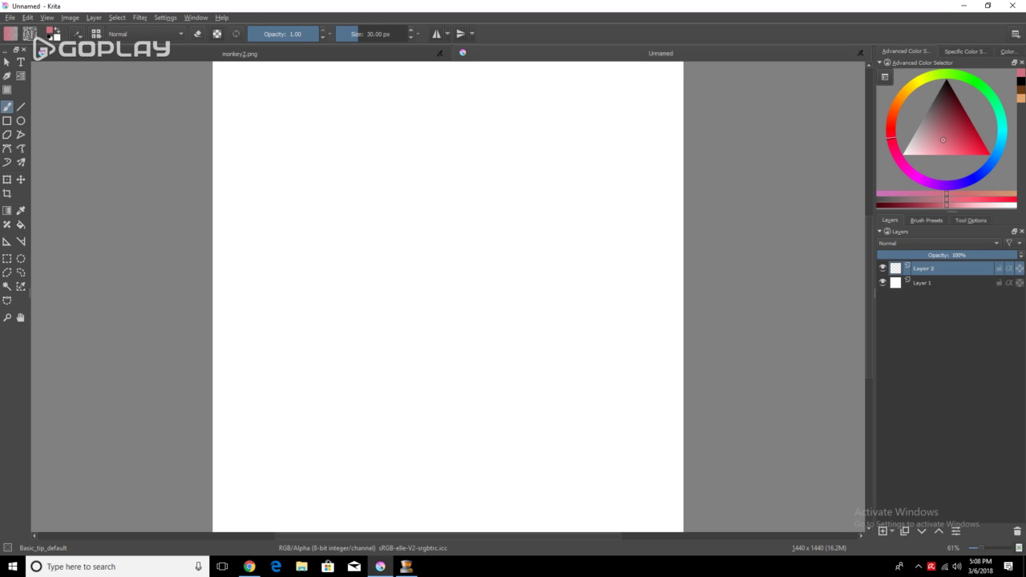
Step: Set the painting colour to black
left_click(21, 120)
left_click_drag(960, 119, 951, 86)
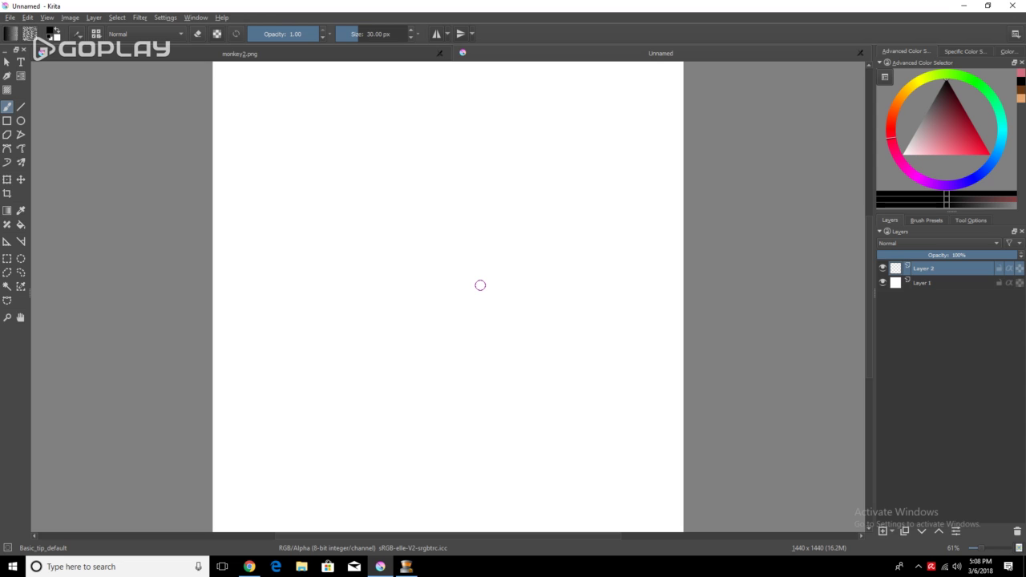
Step: Try out brush sizes by enlarging the brush to about 135 px and shrinking it to 12 px
key("bracketright")
key("bracketright")
key("bracketright")
key("bracketright")
key("bracketright")
key("bracketright")
key("bracketright")
key("bracketright")
key("bracketright")
key("bracketright")
key("bracketright")
key("bracketright")
key("bracketright")
key("bracketright")
key("bracketright")
key("bracketright")
key("bracketright")
key("bracketright")
key("bracketright")
key("bracketright")
key("bracketright")
key("bracketright")
key("bracketright")
key("bracketright")
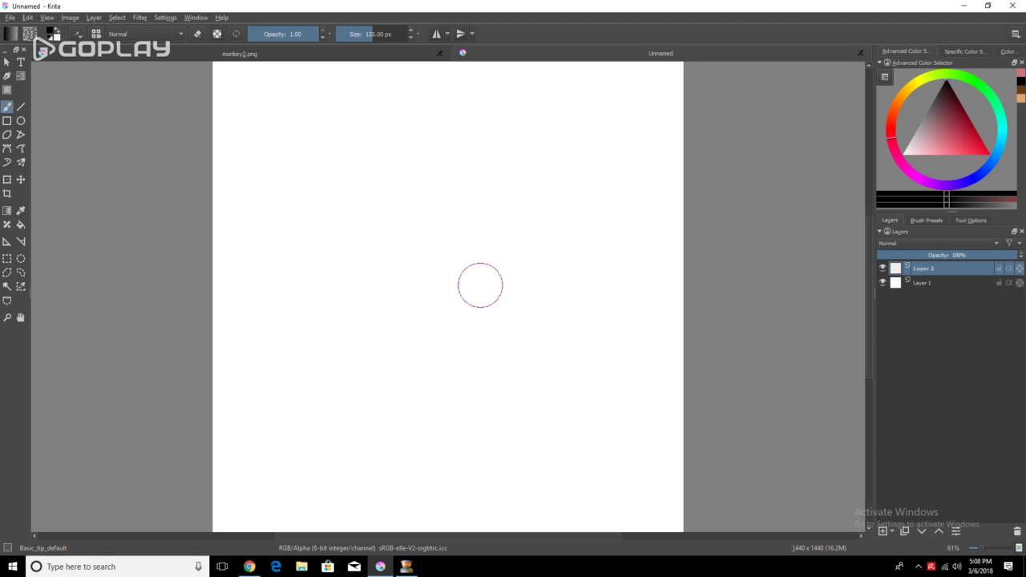
key("bracketleft")
key("bracketleft")
key("bracketleft")
key("bracketleft")
key("bracketleft")
key("bracketleft")
key("bracketleft")
key("bracketleft")
key("bracketleft")
key("bracketleft")
key("bracketleft")
key("bracketleft")
key("bracketleft")
key("bracketleft")
key("bracketleft")
key("bracketleft")
key("bracketleft")
key("bracketleft")
key("bracketleft")
key("bracketleft")
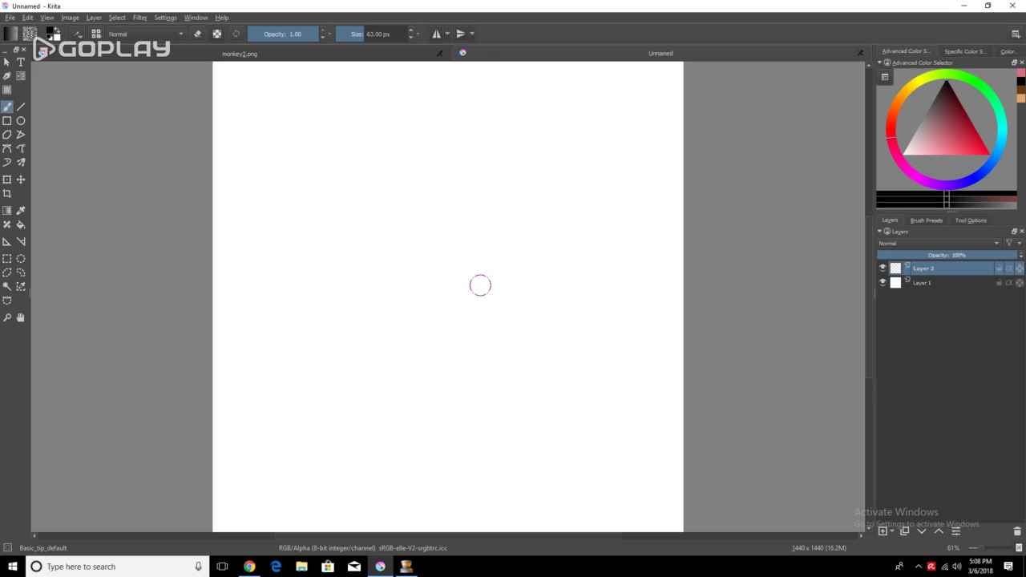
key("bracketleft")
key("bracketleft")
key("bracketleft")
key("bracketleft")
key("bracketleft")
key("bracketleft")
key("bracketleft")
key("bracketleft")
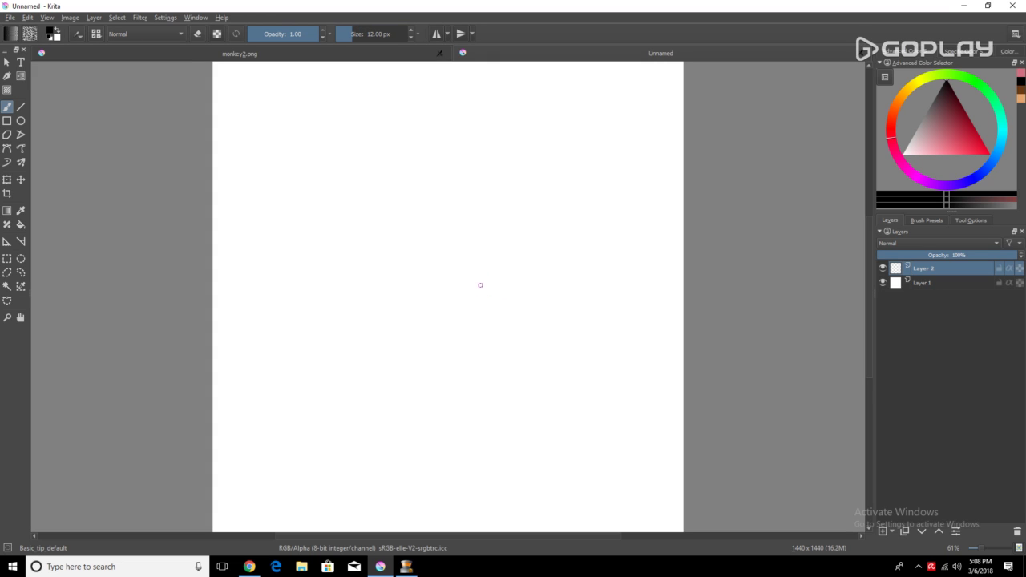
Step: Choose the Ink_gpen_25 brush from the Ink presets and return to the layer list
left_click(928, 219)
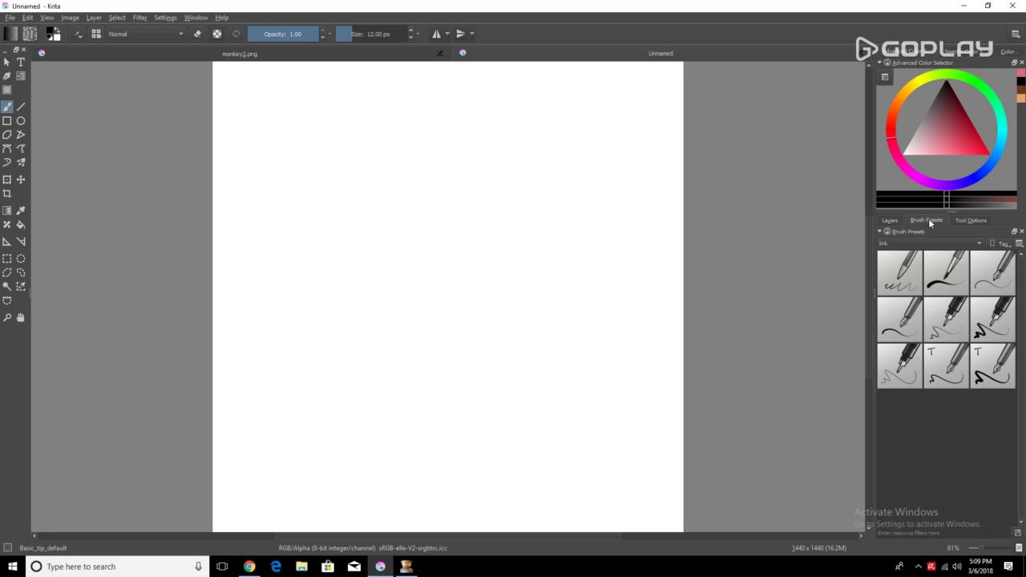
left_click(989, 313)
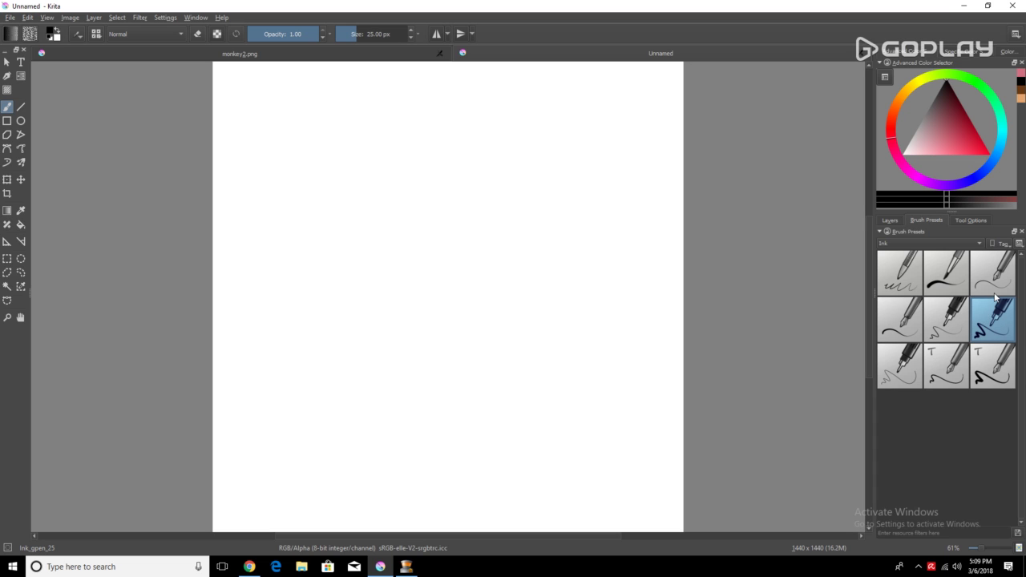
left_click(890, 220)
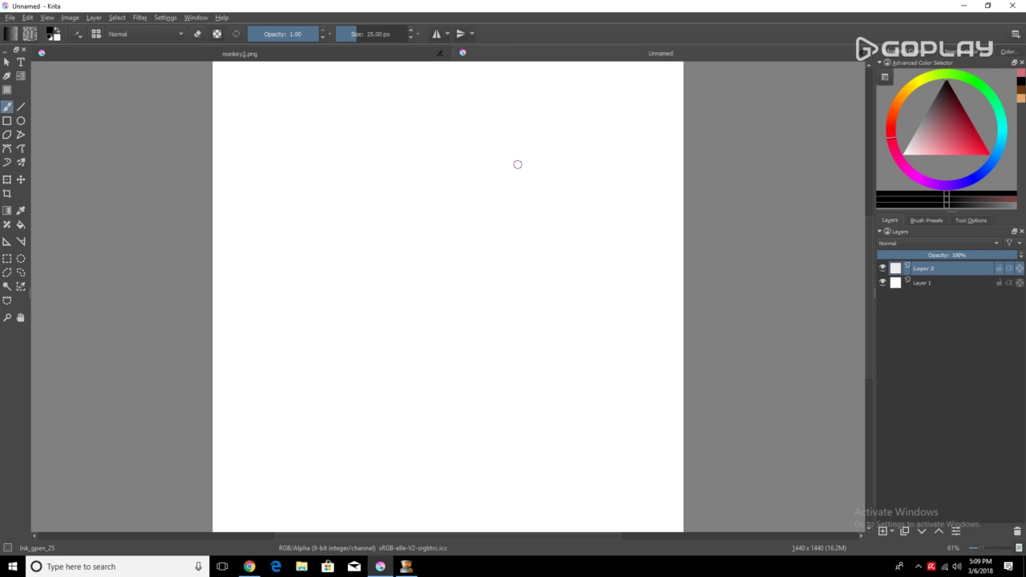
Step: Try a small freehand head outline with a short mouth stroke on Layer 2, and undo both strokes
mouse_move(518, 164)
left_mouse_down()
mouse_move(447, 162)
mouse_move(420, 192)
mouse_move(425, 246)
mouse_move(456, 281)
mouse_move(495, 290)
mouse_move(522, 270)
mouse_move(521, 169)
left_mouse_up()
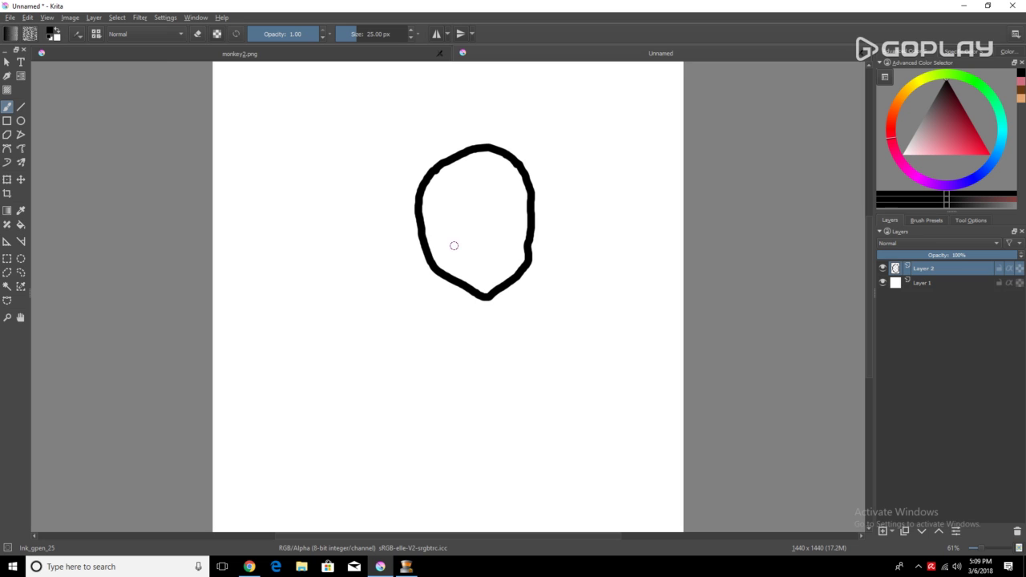
left_click_drag(451, 246, 484, 247)
key("ctrl+z")
key("ctrl+z")
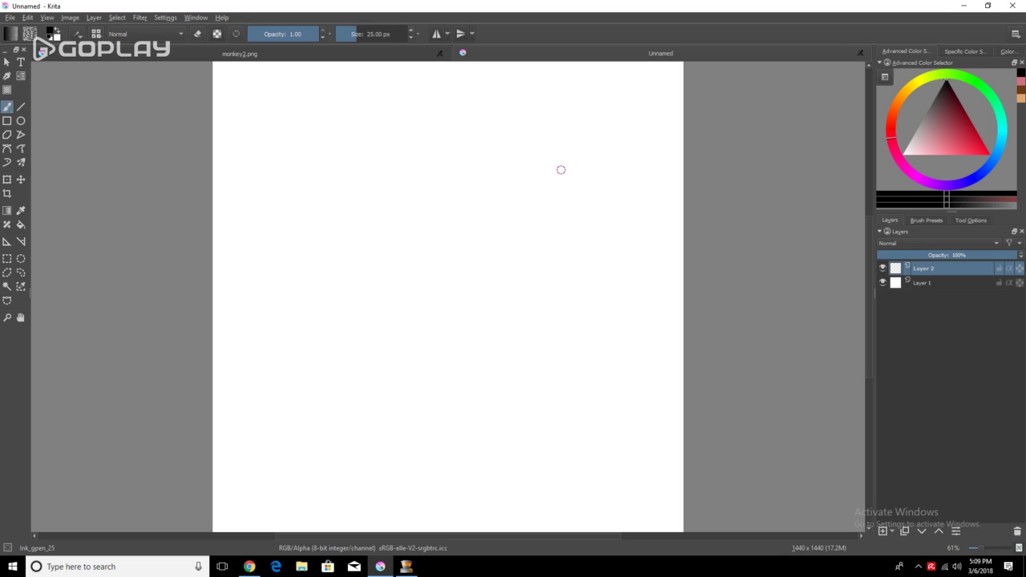
Step: Draw a large rounded head outline filling much of the canvas, with a horizontal mouth line and a hooked nose inside
mouse_move(577, 168)
left_mouse_down()
mouse_move(502, 127)
mouse_move(390, 134)
mouse_move(363, 153)
mouse_move(341, 214)
mouse_move(339, 303)
mouse_move(376, 386)
mouse_move(425, 410)
mouse_move(510, 428)
mouse_move(575, 405)
mouse_move(620, 363)
mouse_move(635, 332)
mouse_move(630, 300)
mouse_move(566, 165)
left_mouse_up()
left_click_drag(396, 323, 576, 314)
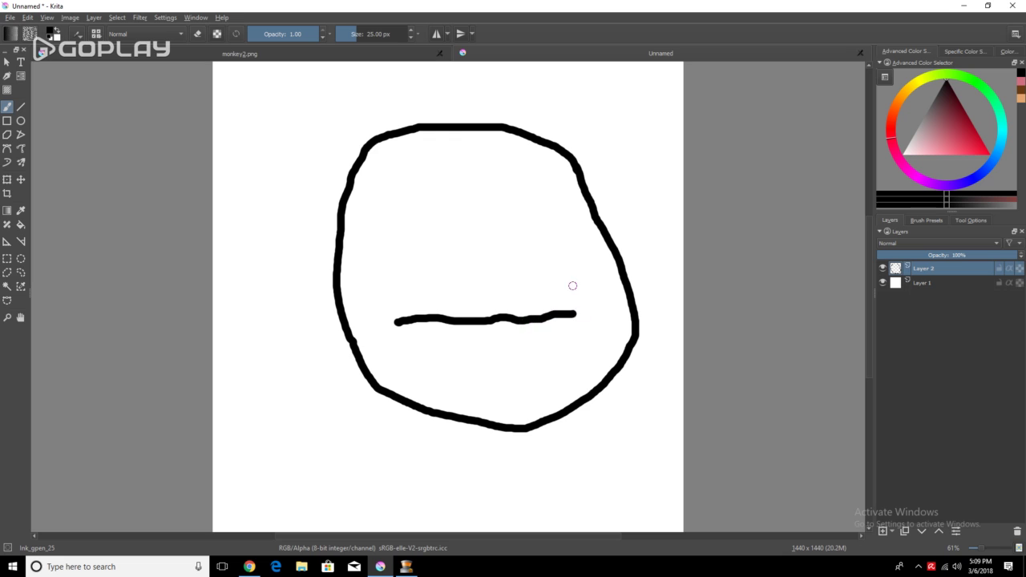
mouse_move(466, 210)
left_mouse_down()
mouse_move(482, 270)
mouse_move(461, 276)
left_mouse_up()
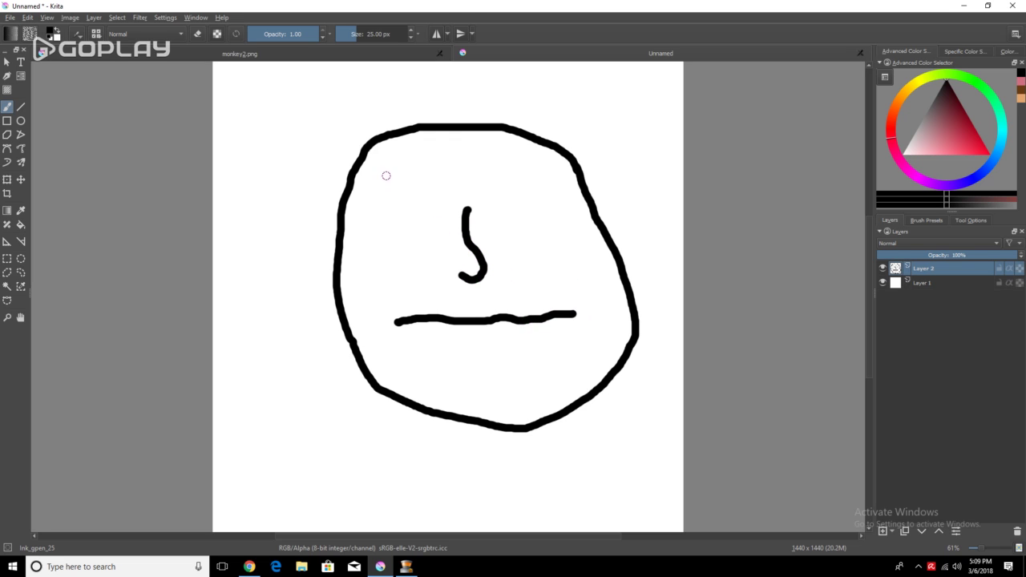
Step: Draw two oval eyes with filled pupils looking inward and a curved ear on each side of the head
mouse_move(400, 190)
left_mouse_down()
mouse_move(388, 180)
mouse_move(385, 232)
mouse_move(401, 189)
mouse_move(404, 220)
left_mouse_up()
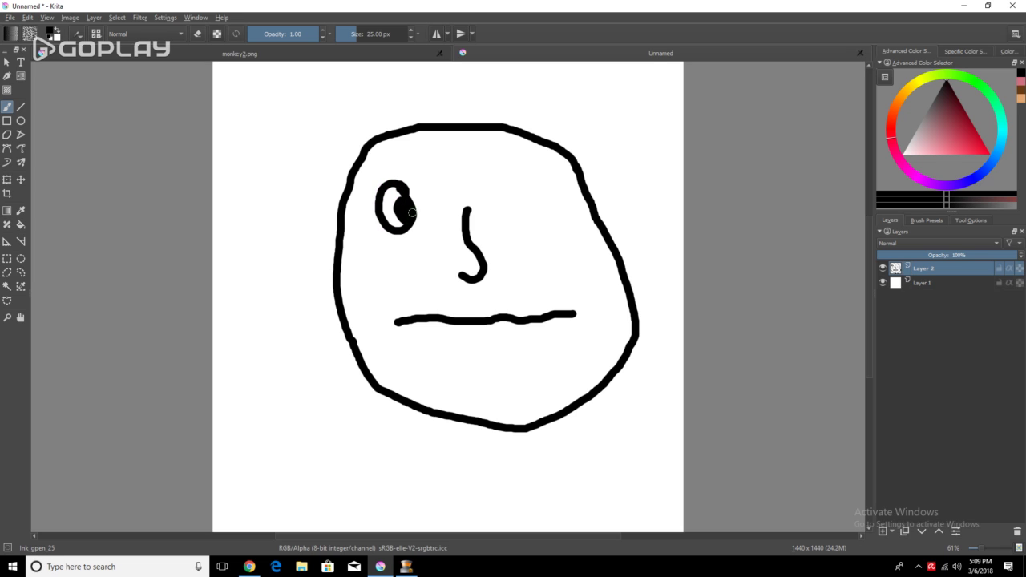
mouse_move(542, 188)
left_mouse_down()
mouse_move(513, 209)
mouse_move(545, 200)
mouse_move(523, 207)
mouse_move(528, 221)
left_mouse_up()
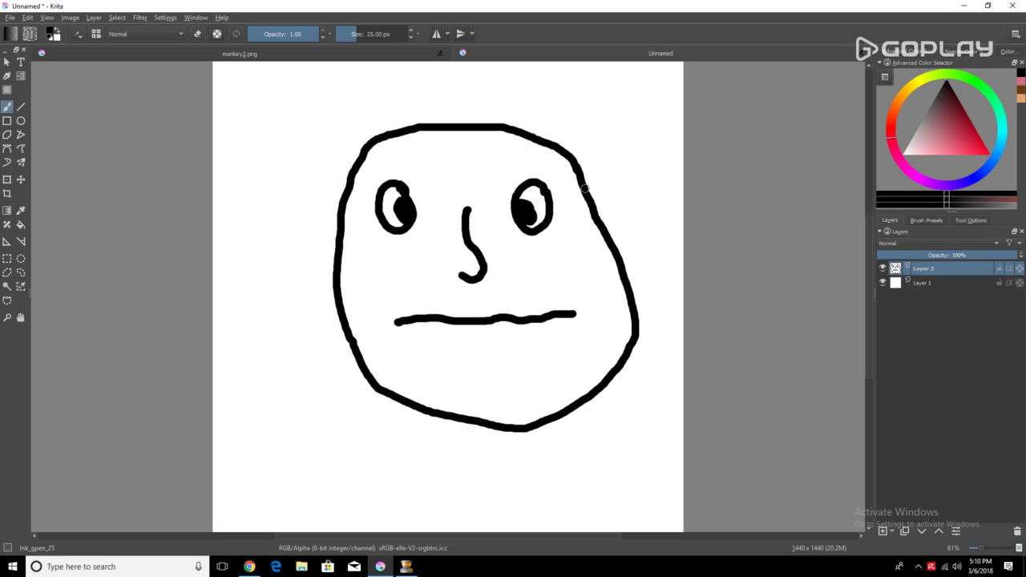
mouse_move(586, 188)
left_mouse_down()
mouse_move(603, 167)
mouse_move(622, 173)
mouse_move(619, 247)
left_mouse_up()
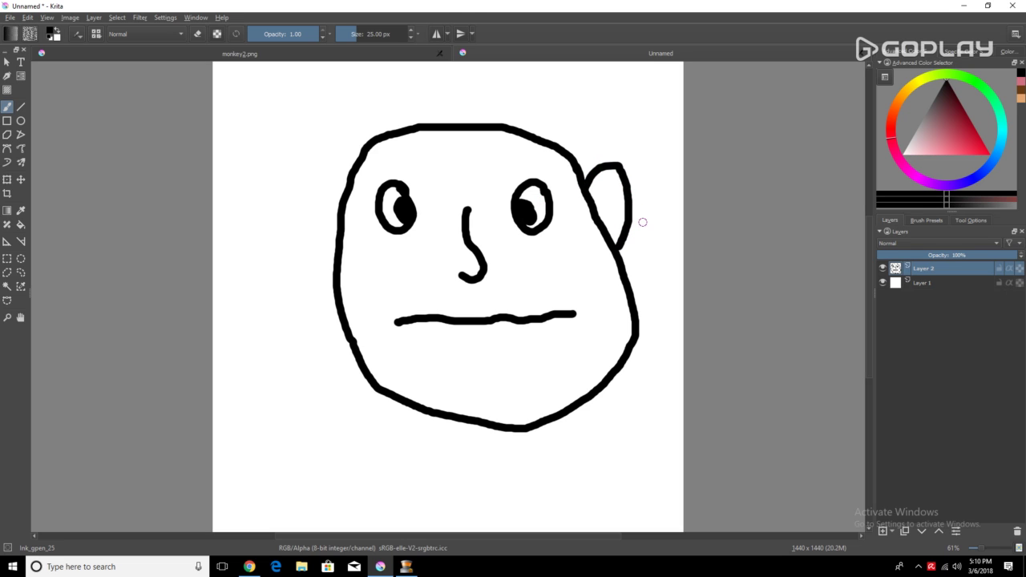
mouse_move(351, 172)
left_mouse_down()
mouse_move(323, 171)
mouse_move(317, 226)
mouse_move(339, 232)
left_mouse_up()
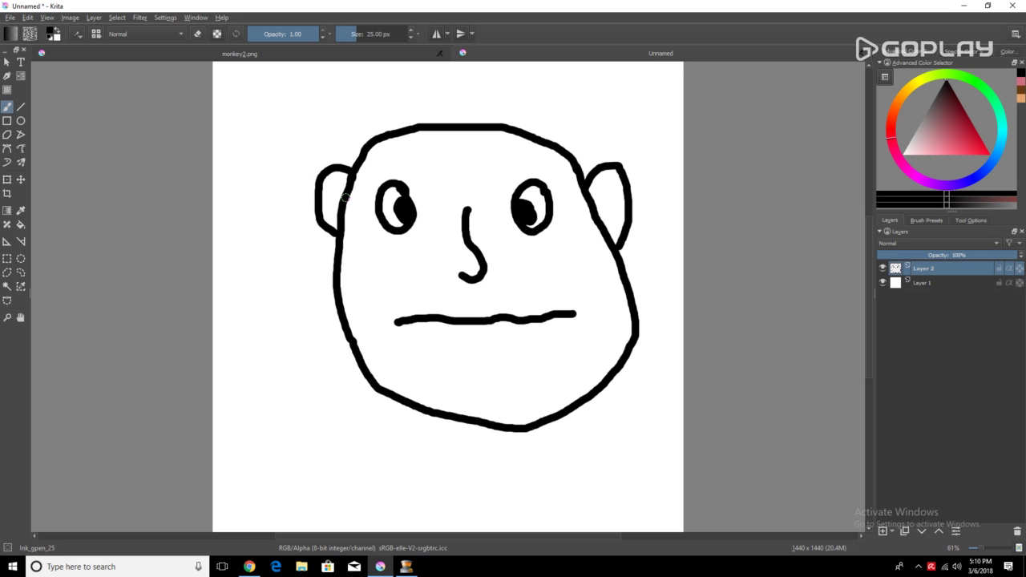
Step: Draw spiky black hair along the top of the head and fill the face and both ears with a tan colour
mouse_move(374, 131)
left_mouse_down()
mouse_move(375, 113)
mouse_move(431, 108)
mouse_move(465, 120)
mouse_move(523, 117)
mouse_move(563, 141)
mouse_move(561, 133)
left_mouse_up()
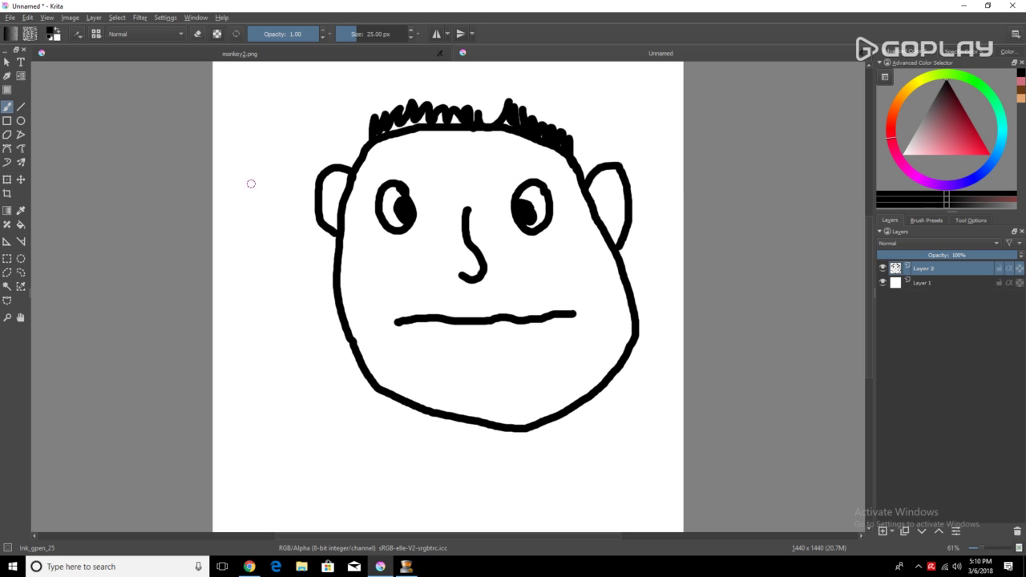
left_click(21, 226)
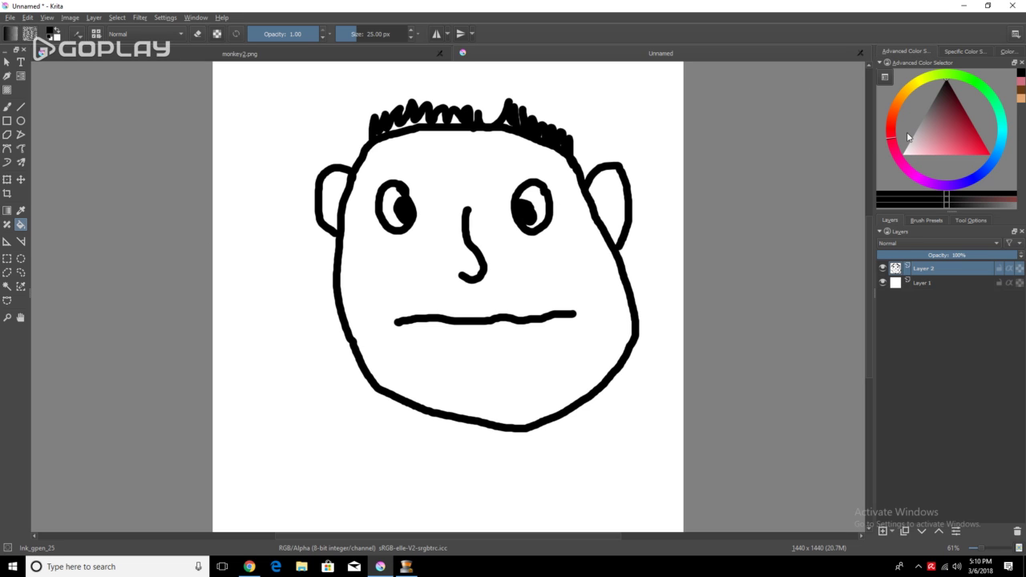
left_click(901, 97)
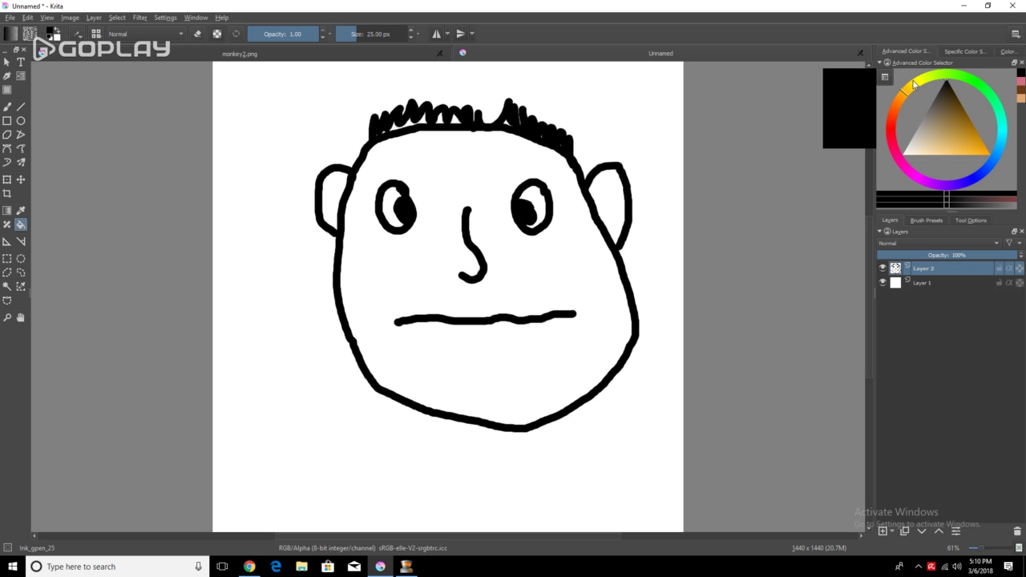
left_click_drag(961, 120, 947, 142)
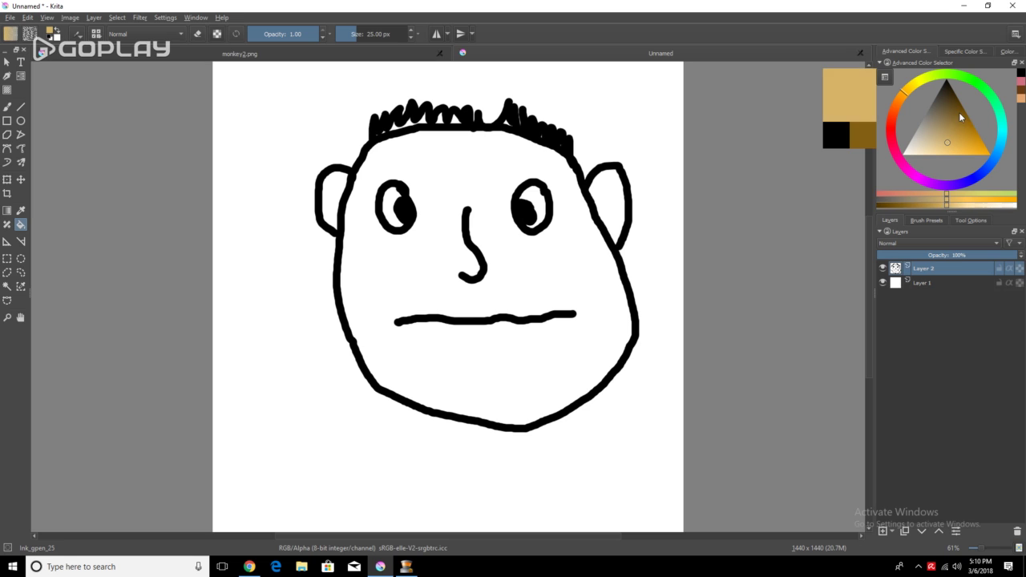
left_click(515, 274)
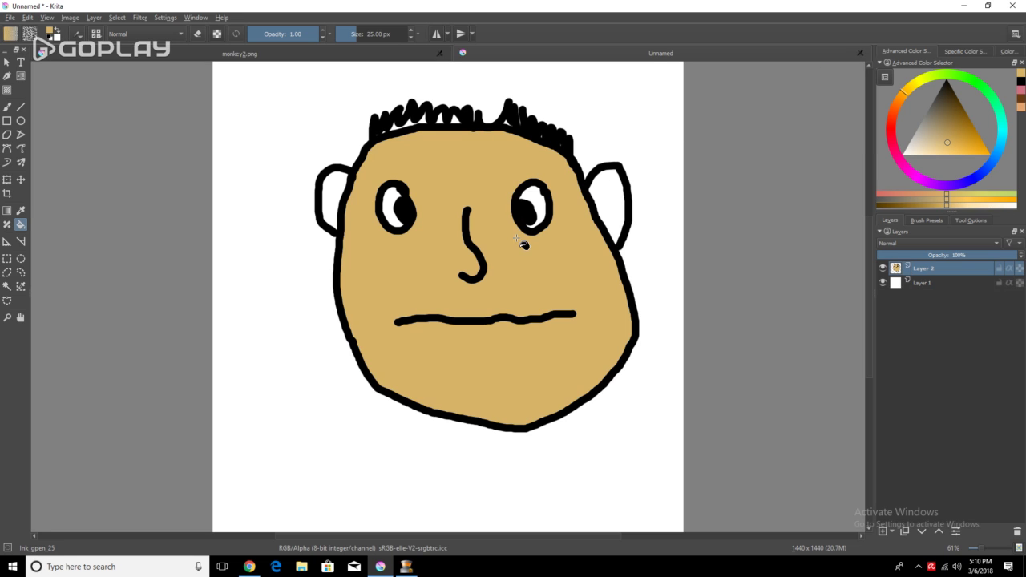
left_click(607, 200)
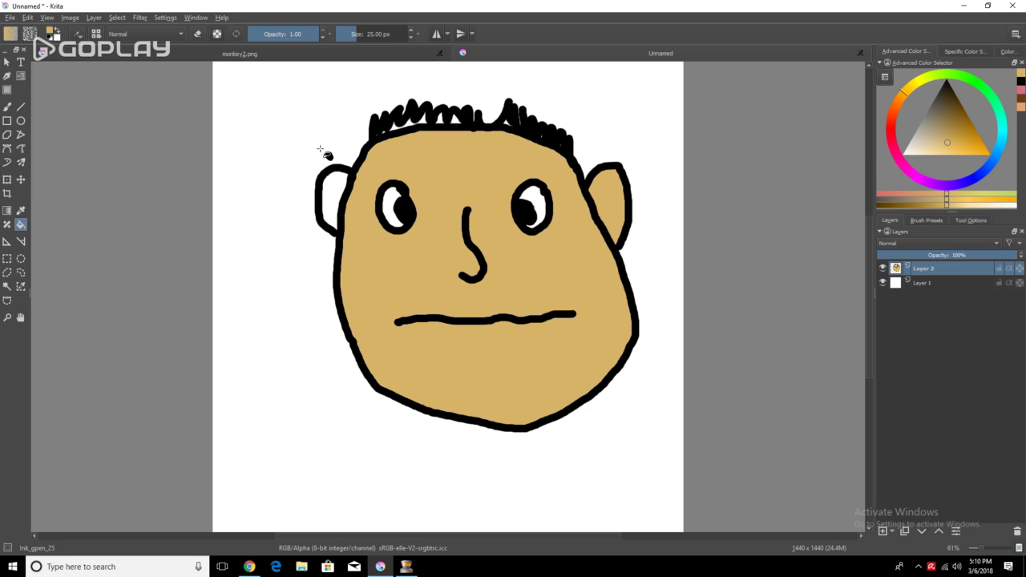
left_click(330, 196)
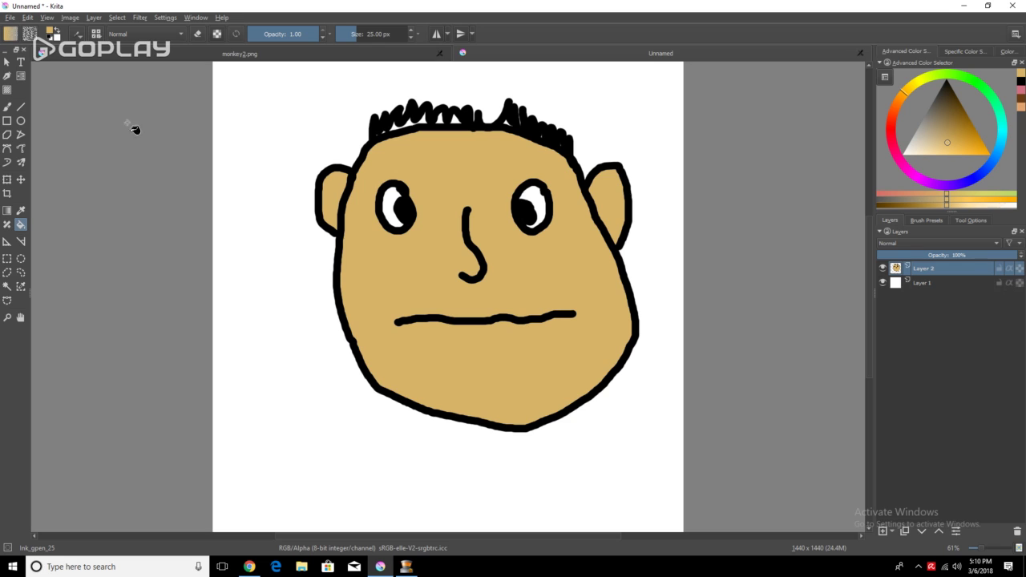
Step: Try a tall ellipse outline beside the face and a rectangle outline below it, undoing each shape
left_click(8, 106)
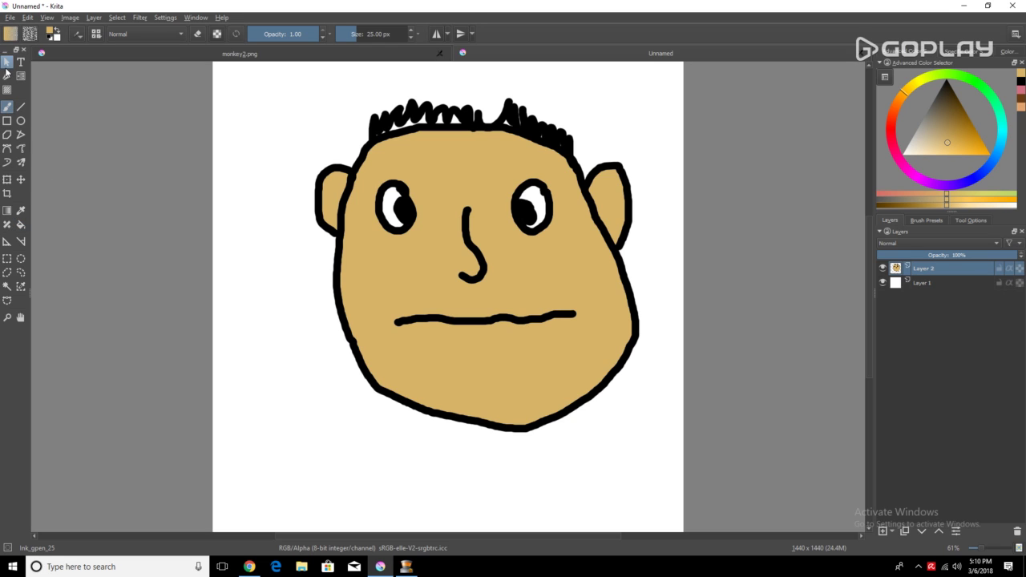
left_click(21, 121)
left_click_drag(256, 238, 311, 365)
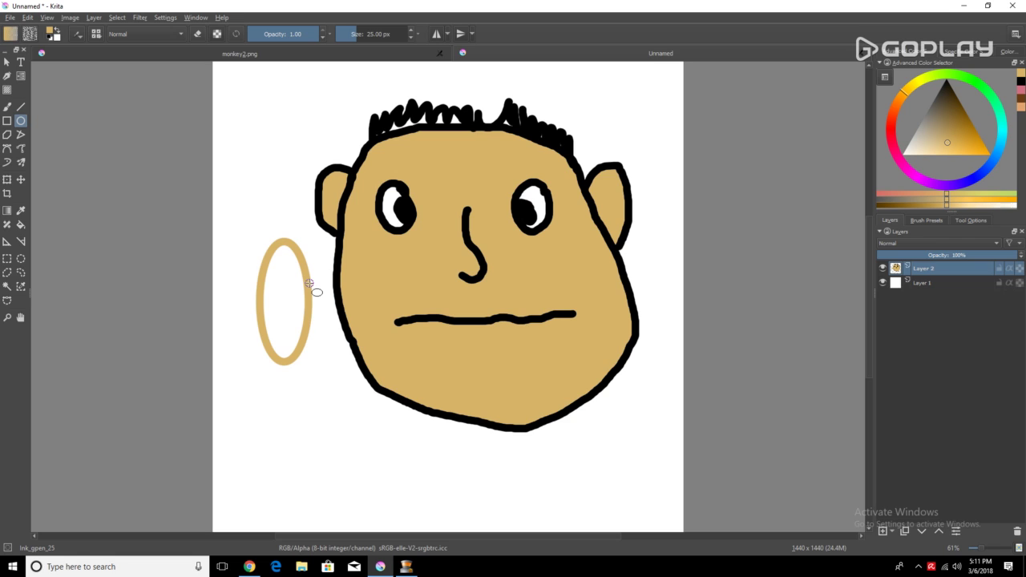
key("ctrl+z")
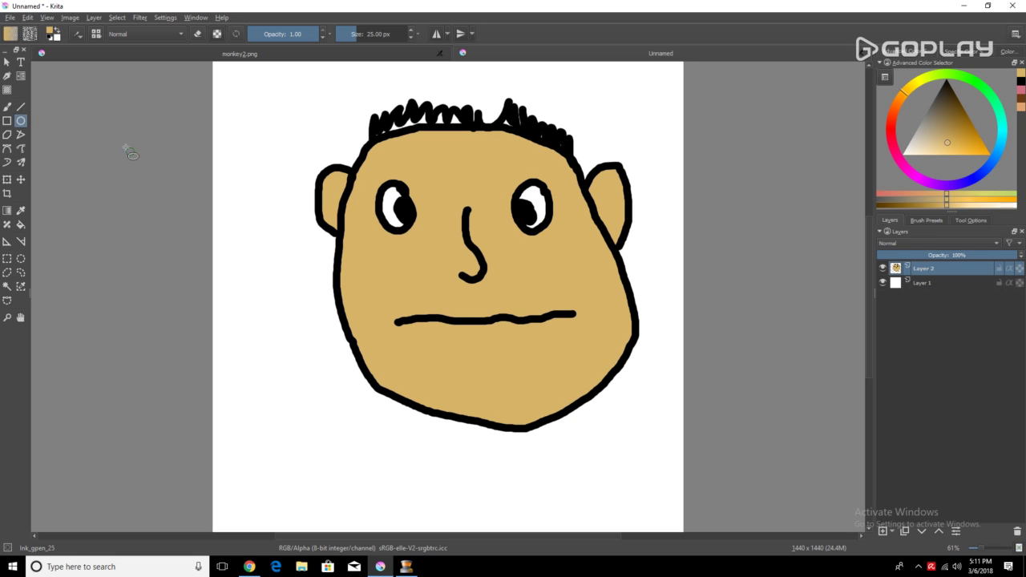
left_click(7, 121)
left_click_drag(268, 410, 366, 486)
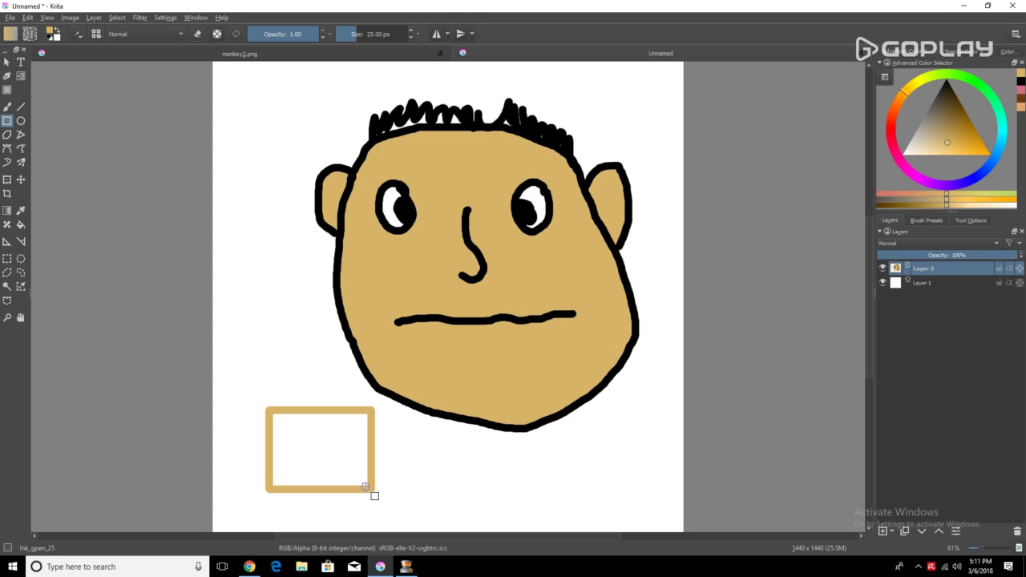
key("ctrl+z")
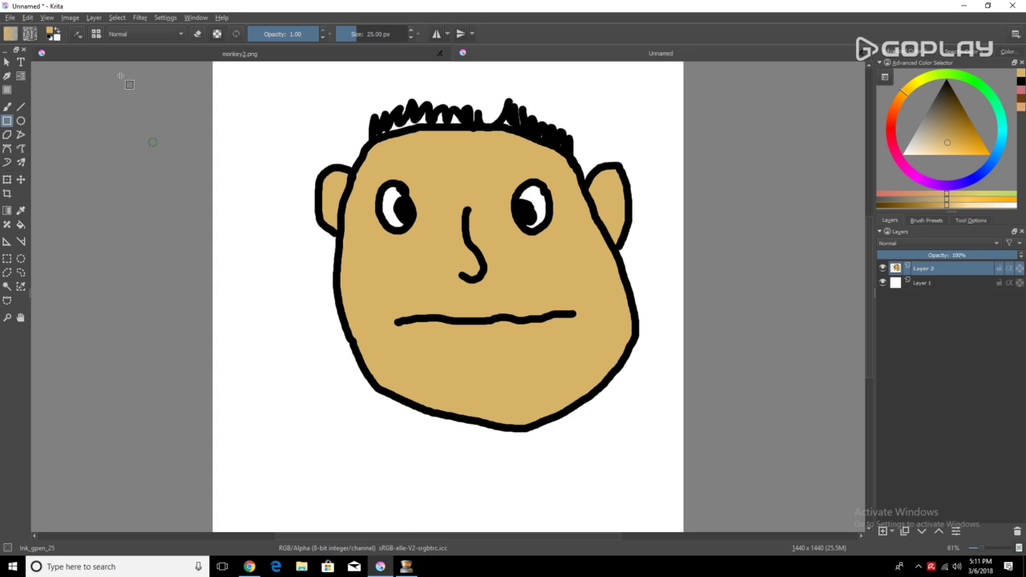
Step: Try a freeform polygon with many corners in the empty area below the face, cancel it, and switch to the Polyline tool
left_click(8, 135)
left_click(325, 455)
left_click(271, 373)
left_click(371, 438)
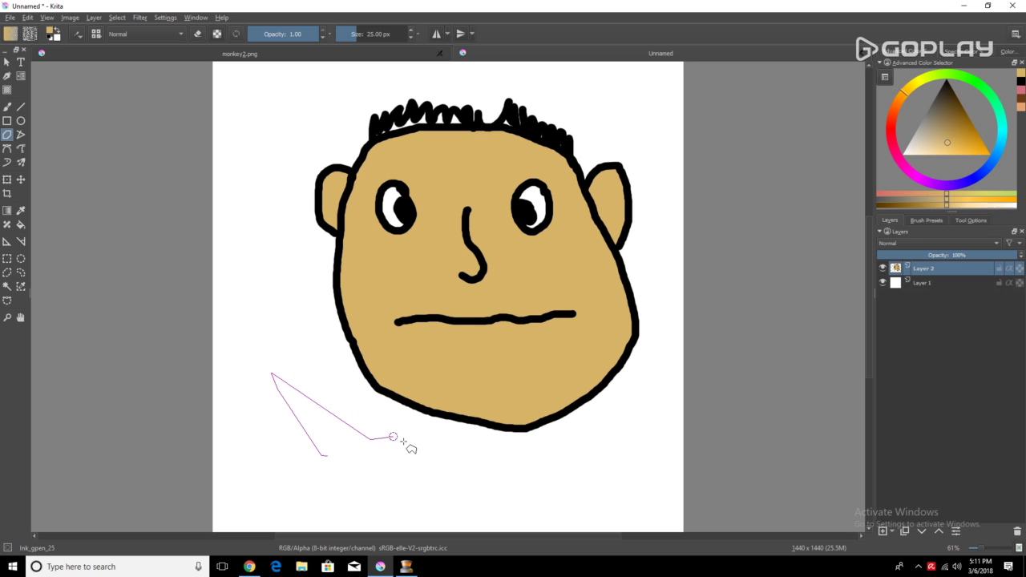
left_click(441, 504)
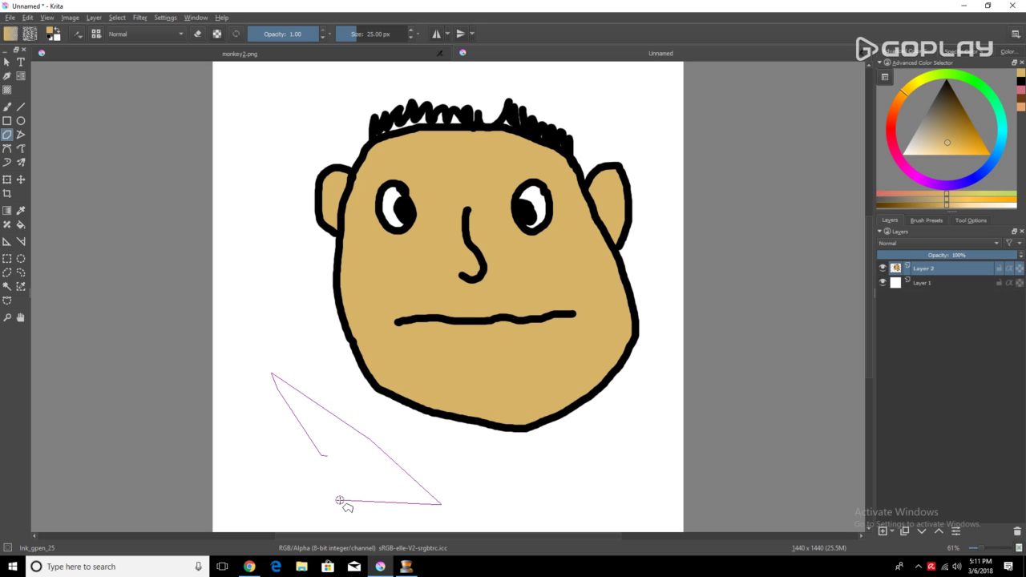
left_click(340, 499)
left_click(282, 483)
left_click(319, 456)
left_click(305, 431)
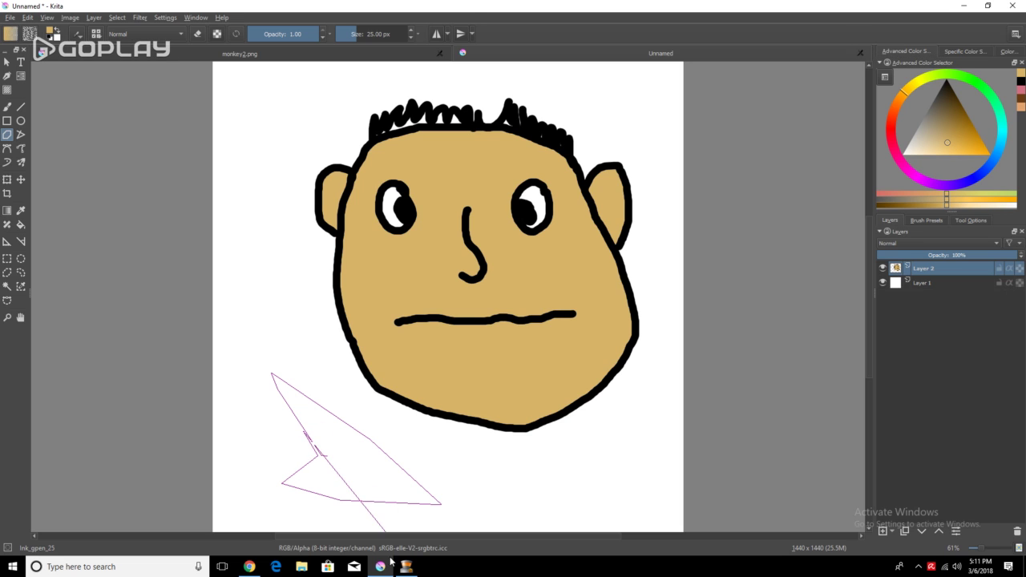
left_click(381, 471)
left_click(450, 460)
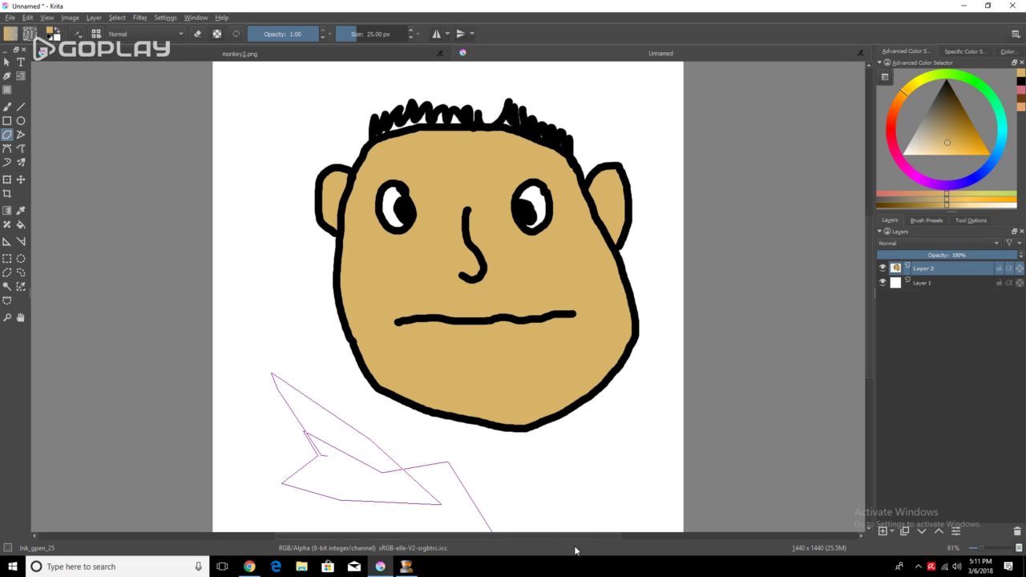
left_click(500, 501)
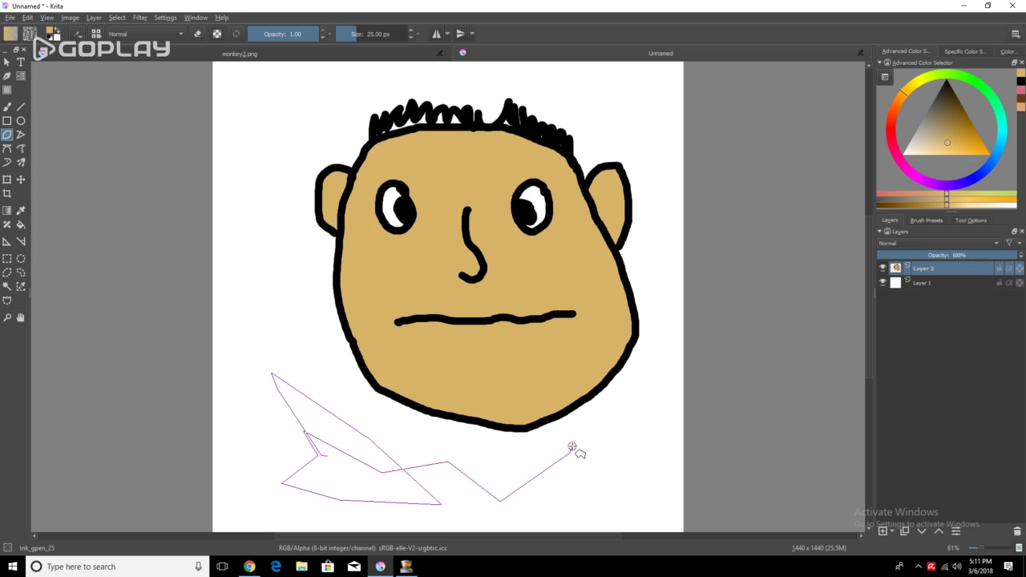
key("Escape")
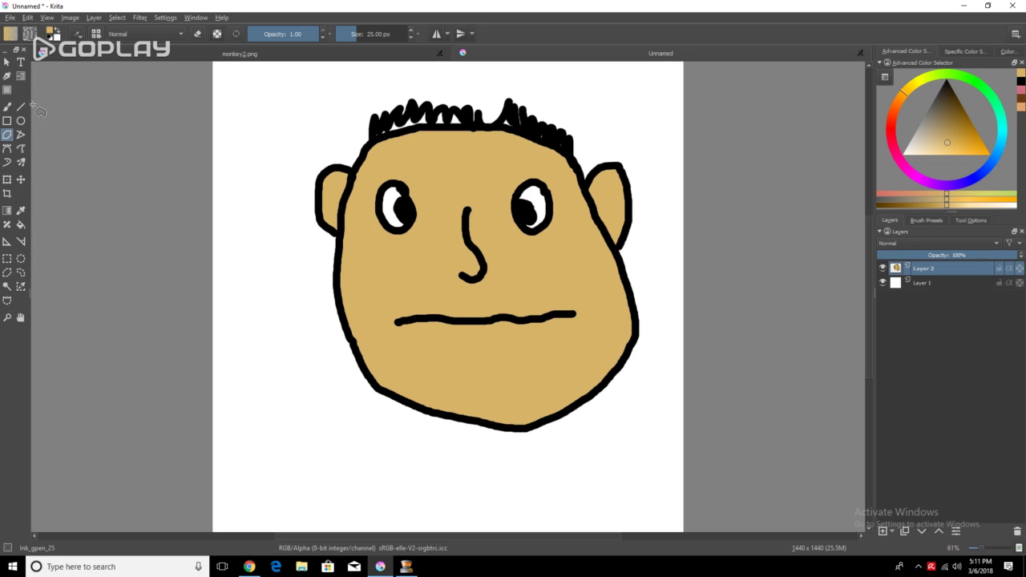
left_click(23, 137)
Step: Lower the opacity of Layer 2 to 57%
left_click_drag(950, 255, 932, 279)
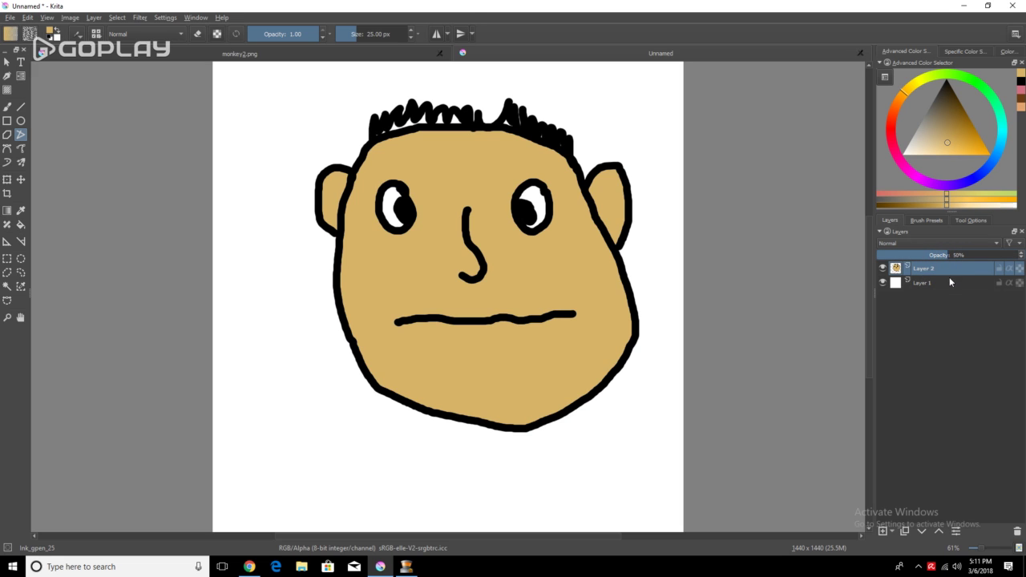
left_click_drag(945, 282, 944, 288)
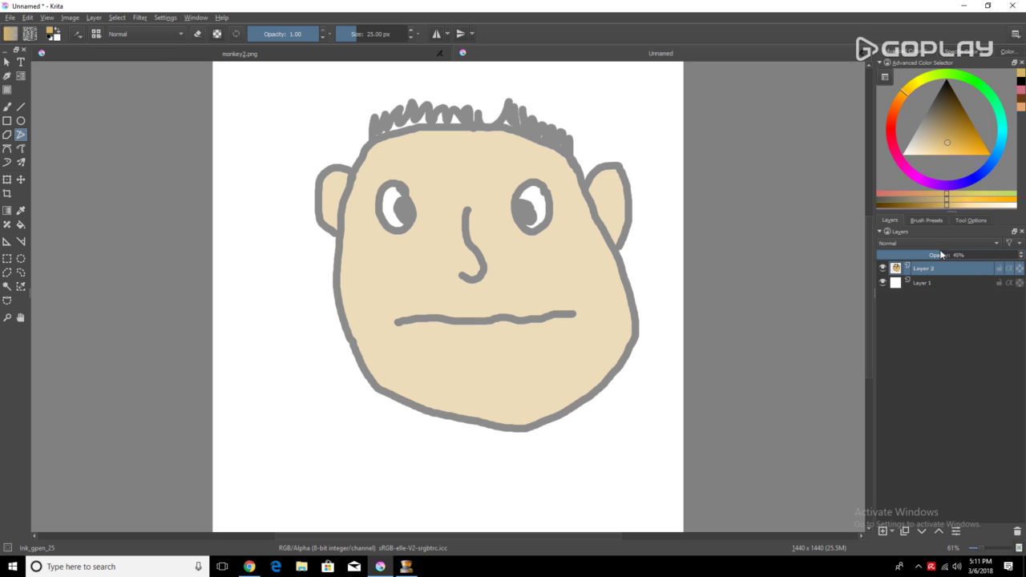
mouse_move(942, 254)
left_mouse_down()
mouse_move(1017, 262)
mouse_move(1001, 258)
left_mouse_up()
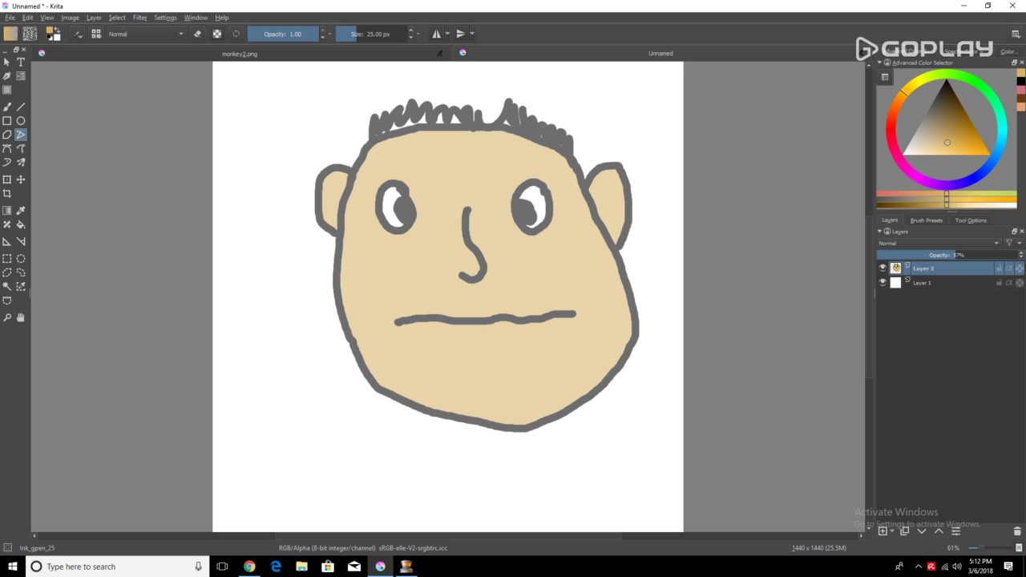
Step: Add a new layer above Layer 2 and draw on it a black lip outline around the mouth and a short stroke along the lower jaw
left_click(882, 531)
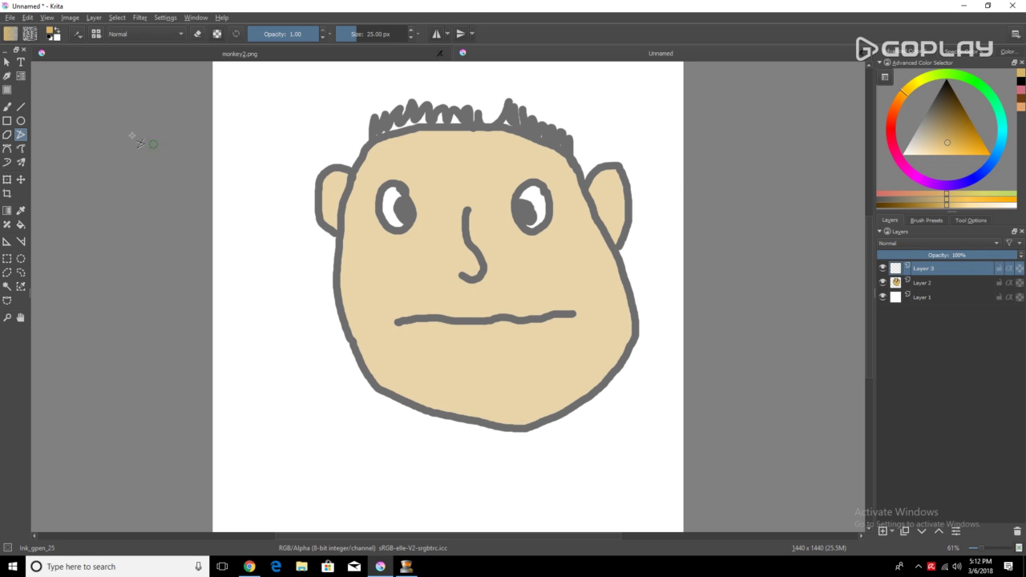
left_click(8, 106)
left_click_drag(412, 319, 454, 303)
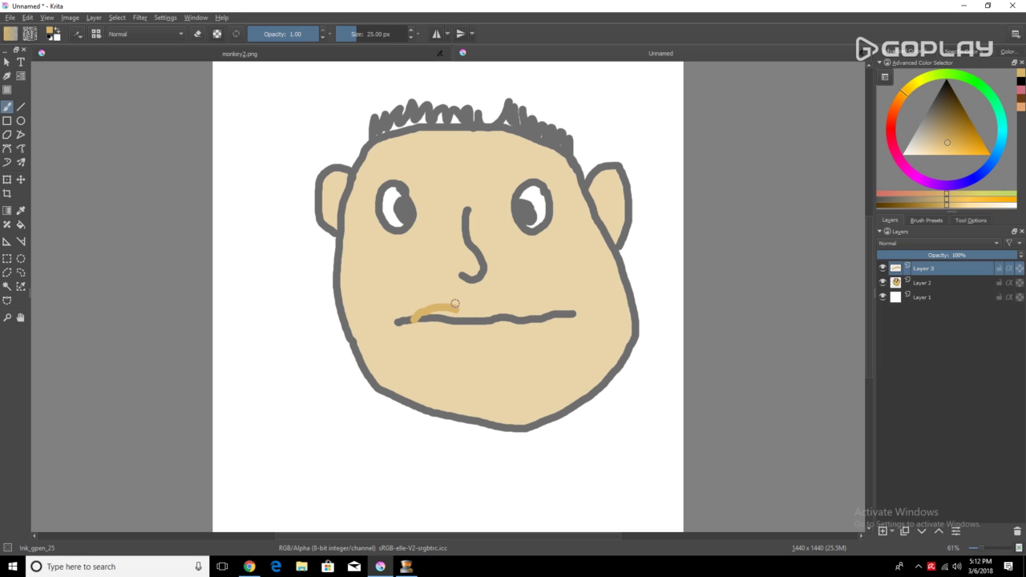
key("ctrl+z")
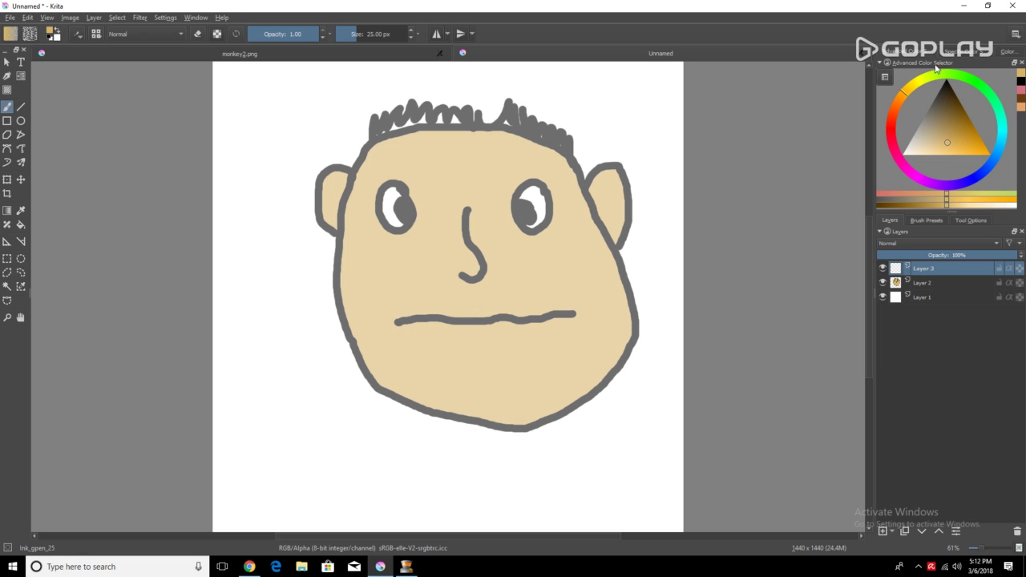
left_click(945, 82)
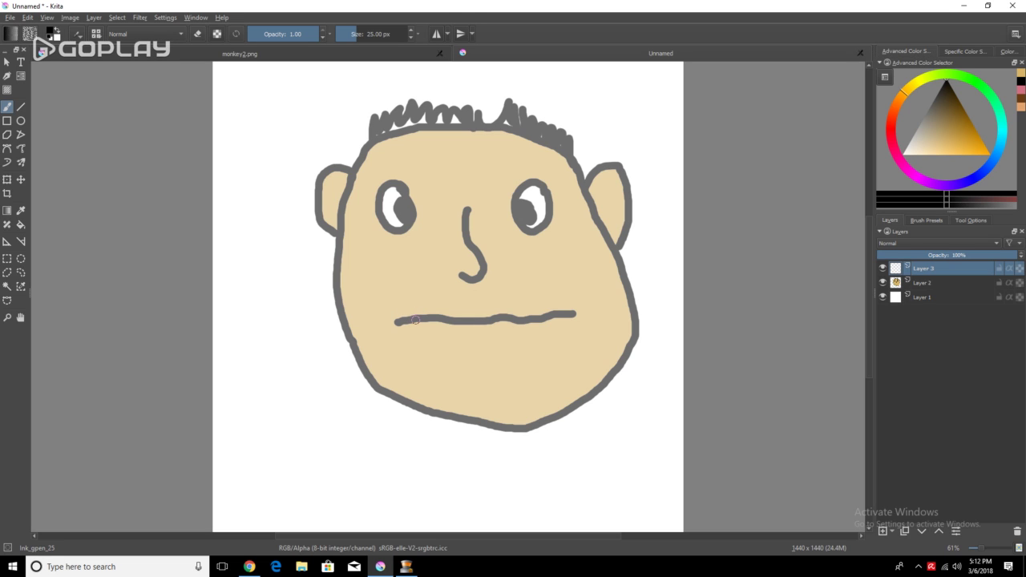
mouse_move(414, 319)
left_mouse_down()
mouse_move(500, 303)
mouse_move(528, 307)
mouse_move(551, 327)
mouse_move(490, 346)
mouse_move(422, 330)
mouse_move(415, 318)
left_mouse_up()
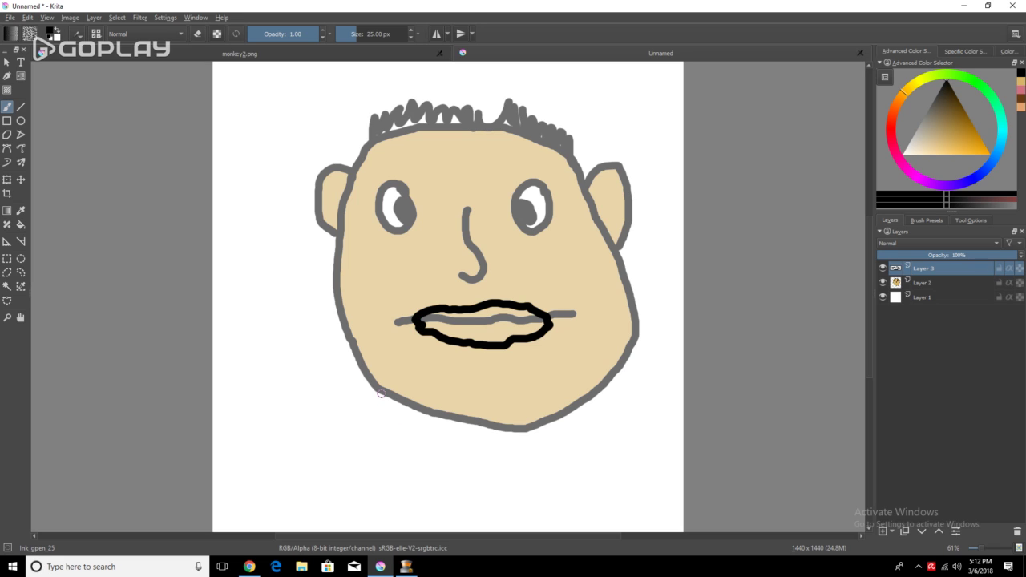
left_click_drag(381, 393, 467, 426)
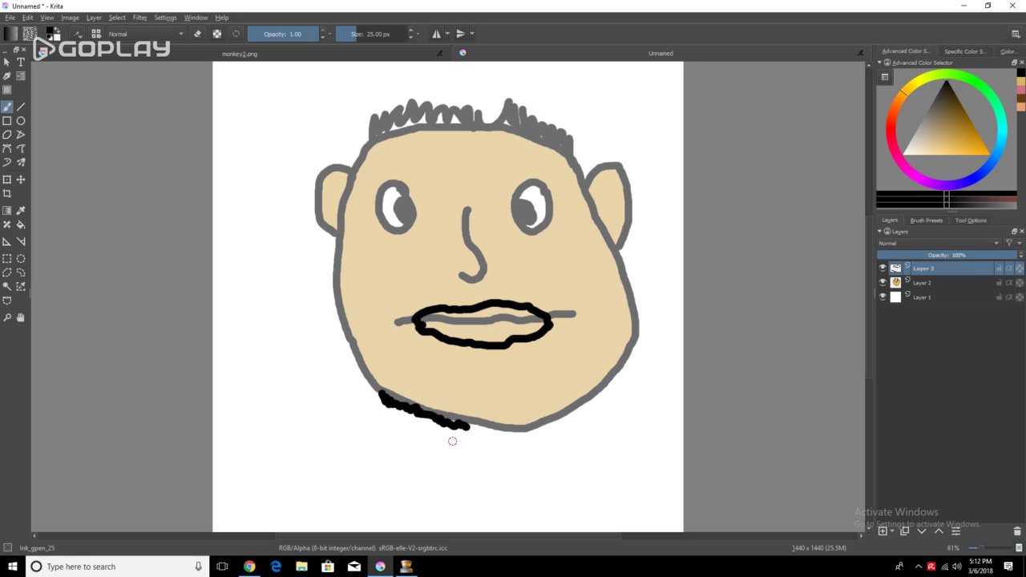
Step: Undo the lip and jaw strokes together with the added layer, and set Layer 2's opacity back to 100%
key("ctrl+z")
key("ctrl+z")
key("ctrl+z")
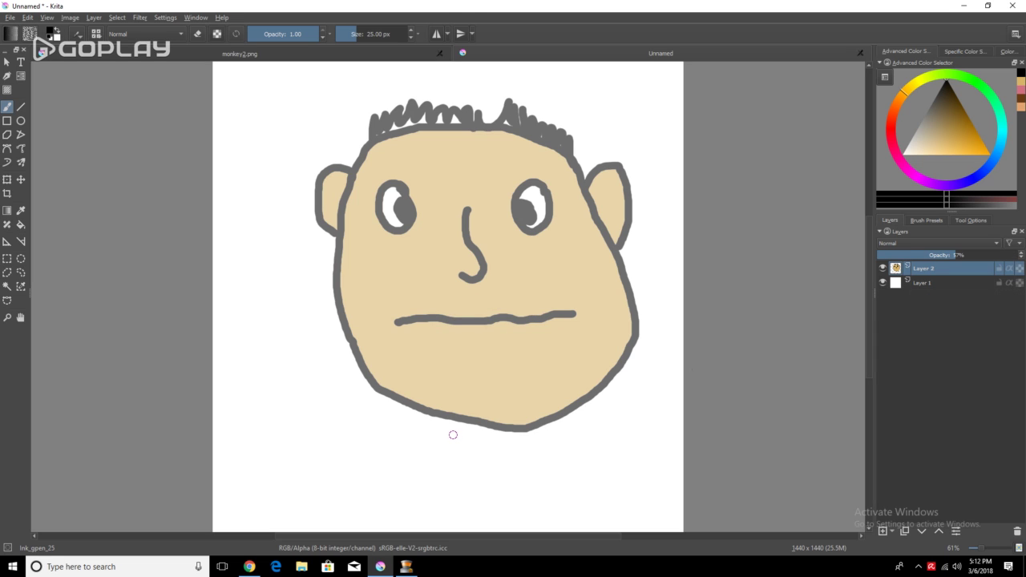
left_click_drag(967, 255, 1018, 255)
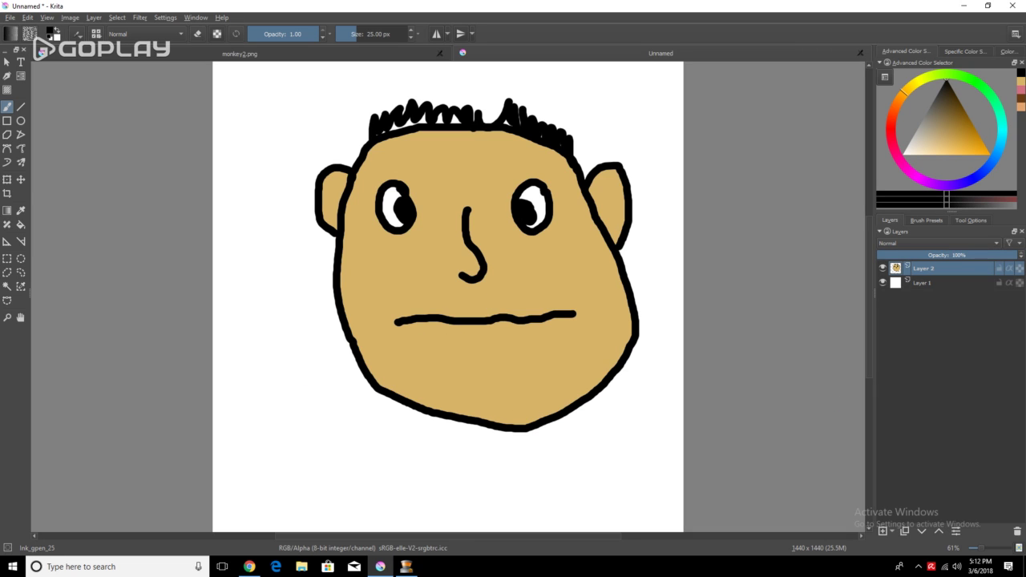
Step: Select a rectangular area around the mouth line on Layer 2 and paste a copy of it as a new layer
left_click(8, 258)
left_click_drag(377, 307, 460, 318)
left_click_drag(591, 353, 591, 353)
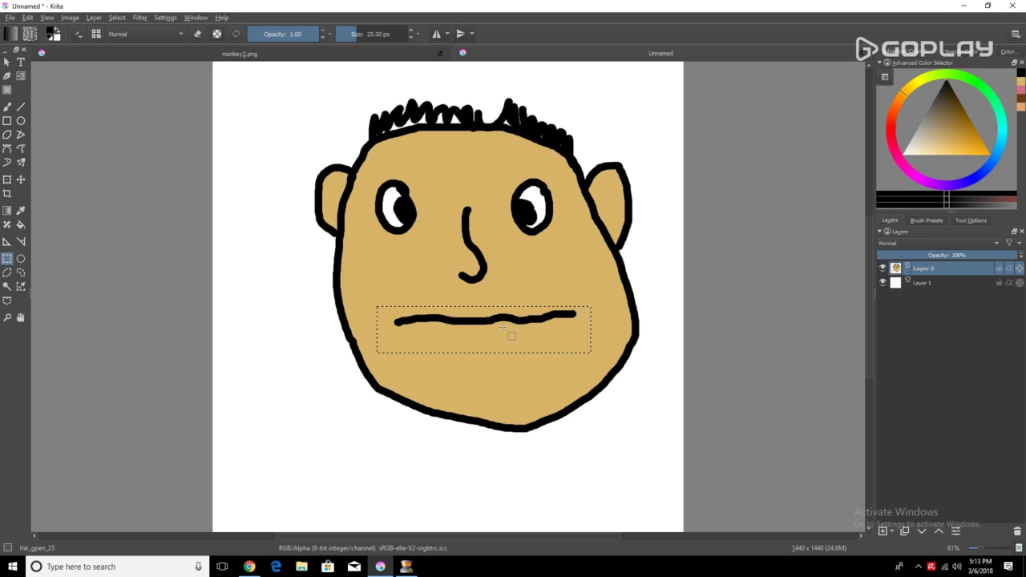
key("ctrl+v")
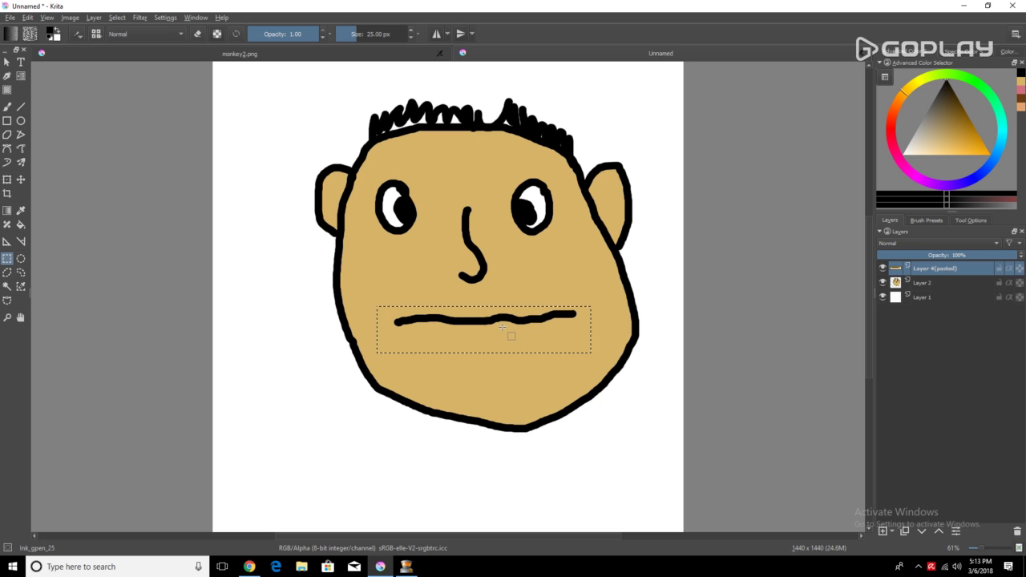
Step: Set Layer 2's opacity to 47%, leaving the pasted mouth layer at full strength
left_click(922, 284)
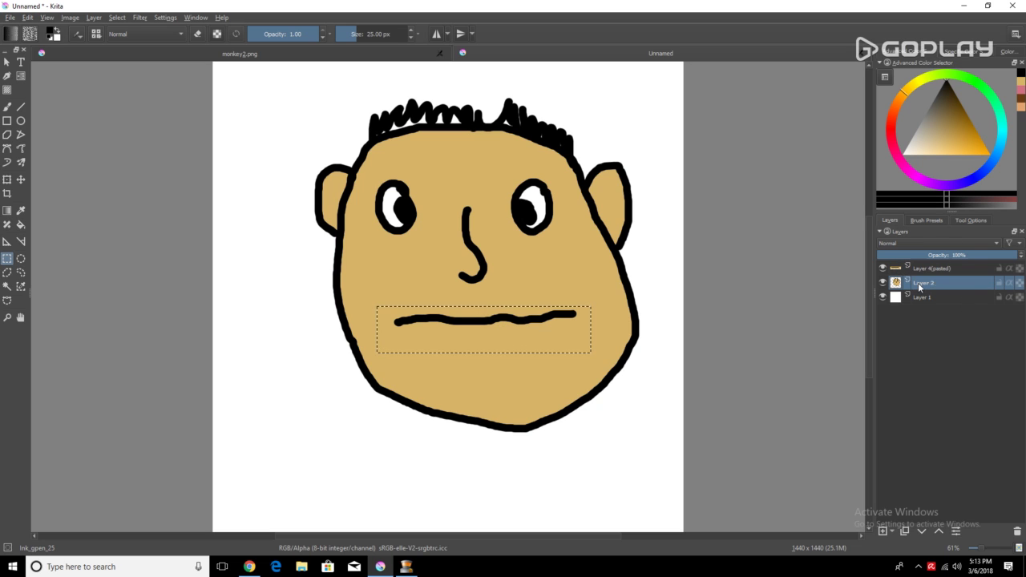
left_click_drag(974, 254, 907, 269)
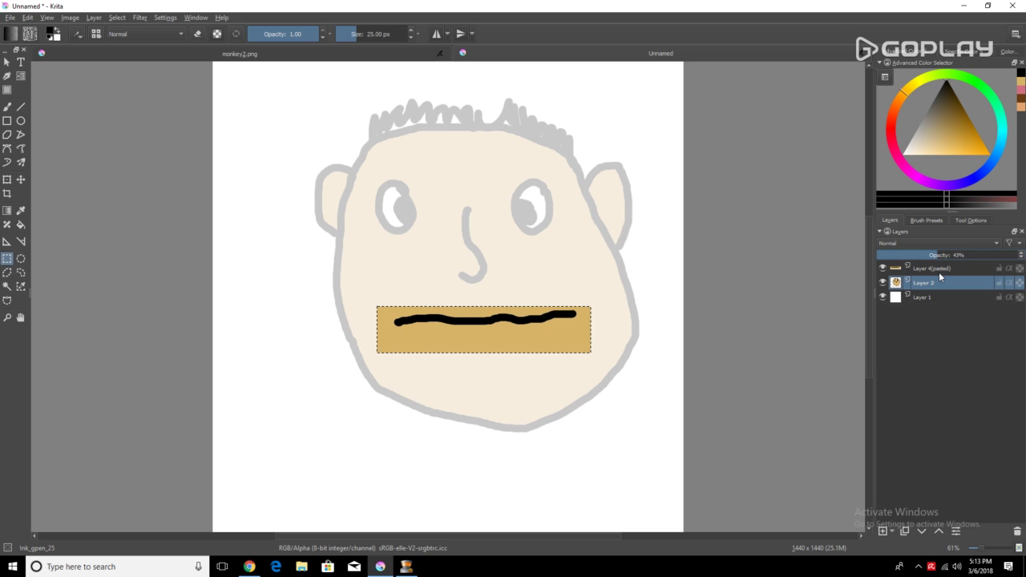
left_click_drag(938, 272, 944, 273)
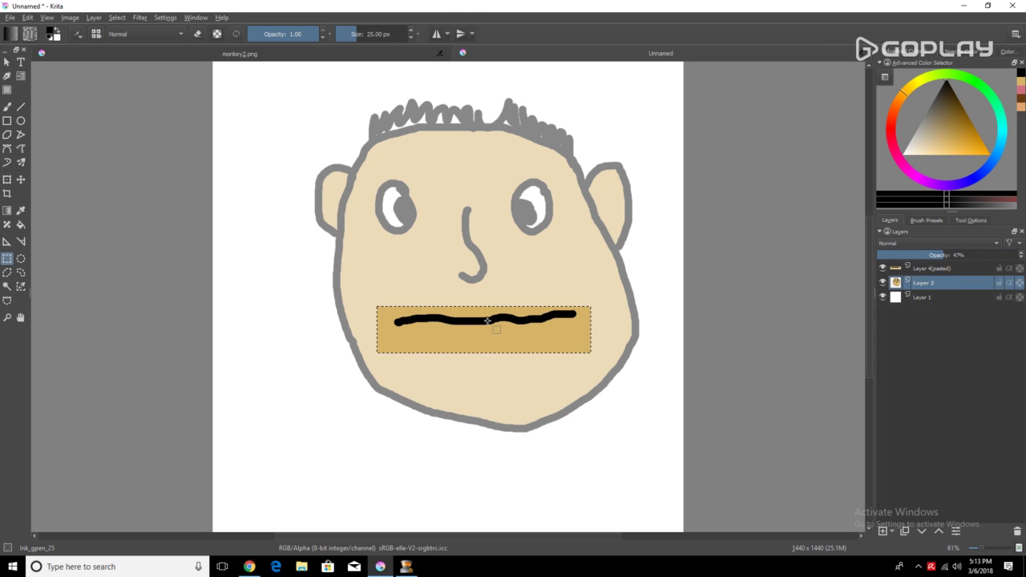
Step: Draw a short slanted black brush stroke just below the middle of the mouth line
left_click(10, 108)
left_click(962, 268)
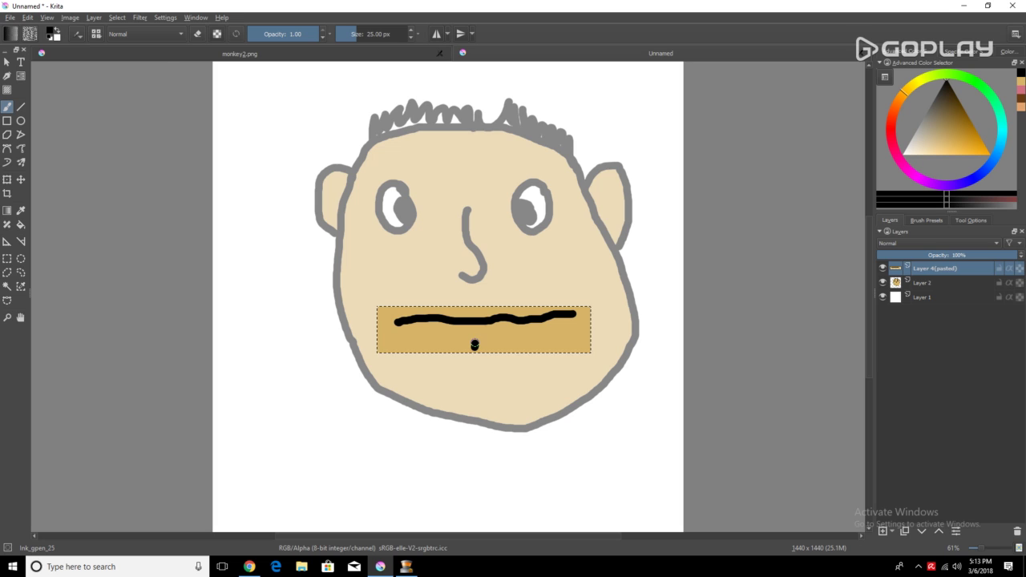
left_click_drag(474, 345, 492, 317)
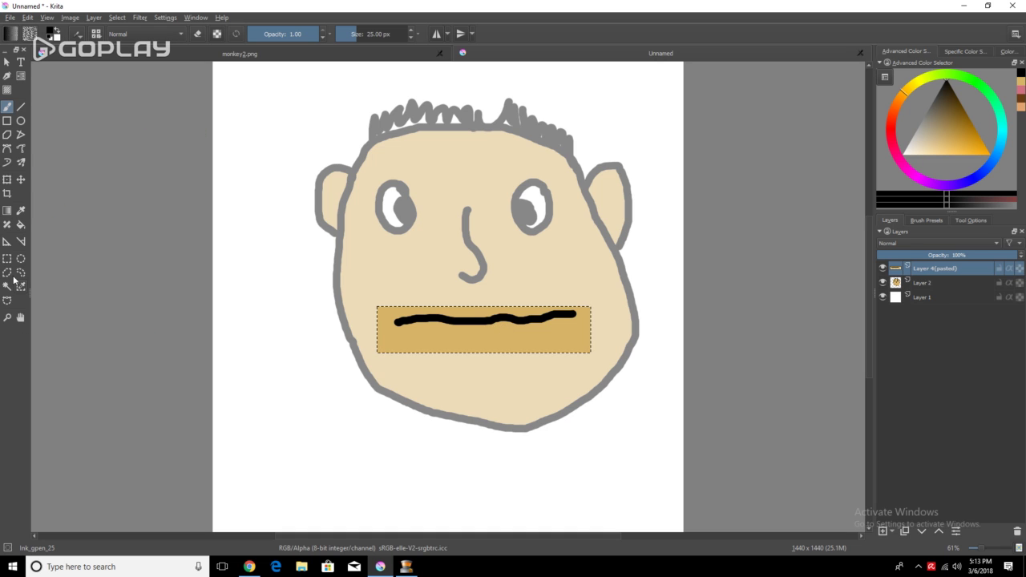
Step: Erase the skin patch and the mouth line from the pasted layer using the Fill tool with the Eraser_circle preset
left_click(20, 229)
right_click(540, 410)
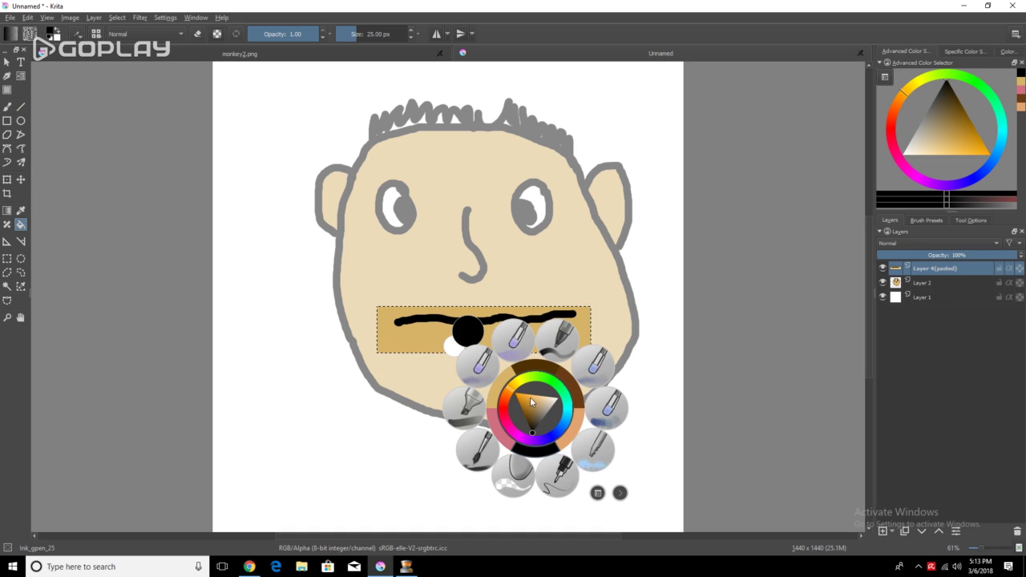
left_click(508, 468)
left_click(472, 337)
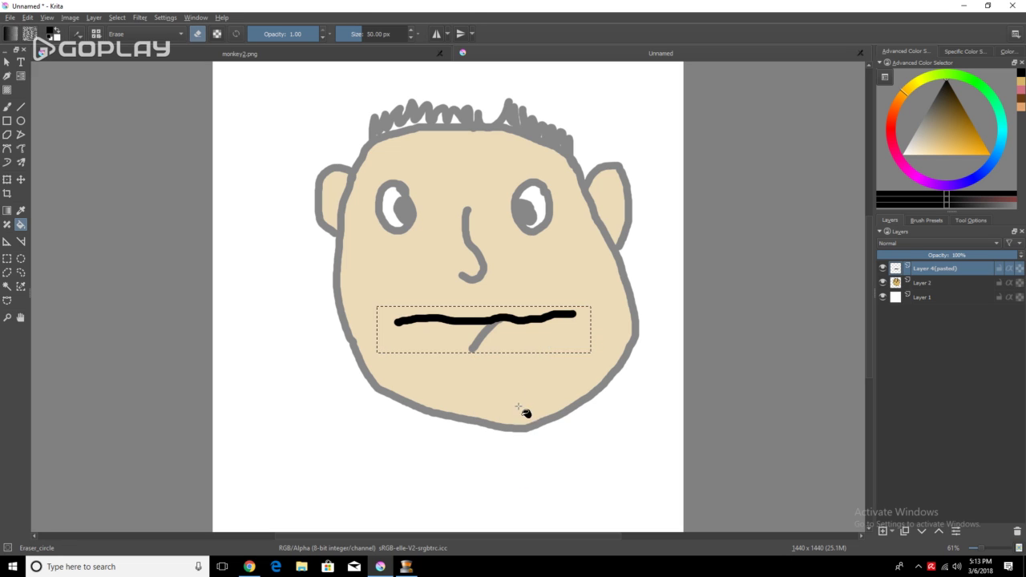
left_click(487, 328)
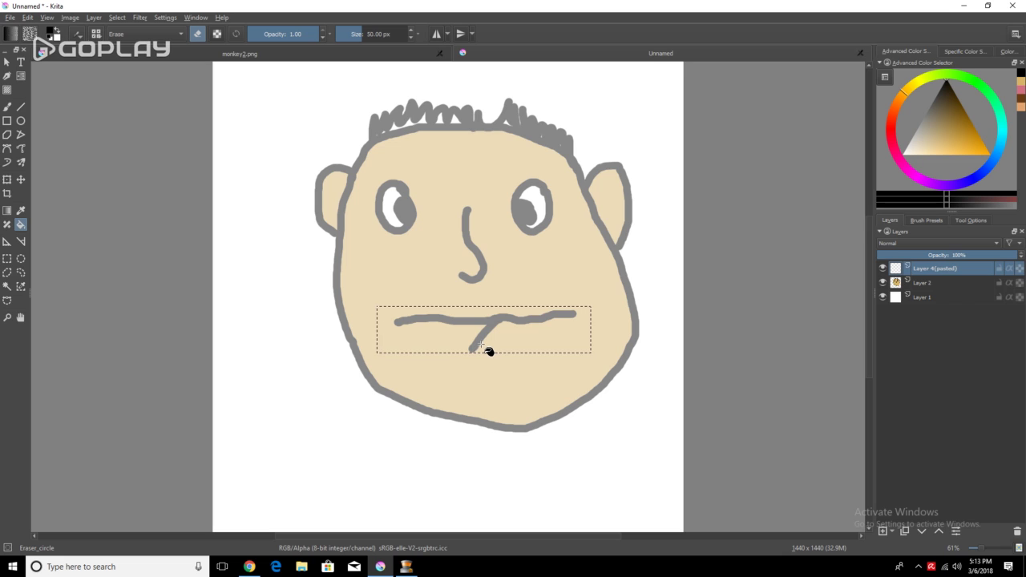
Step: Undo both erasing fills, and clear the pasted layer again by fill-erasing its mouth line and skin patch
key("ctrl+z")
key("ctrl+z")
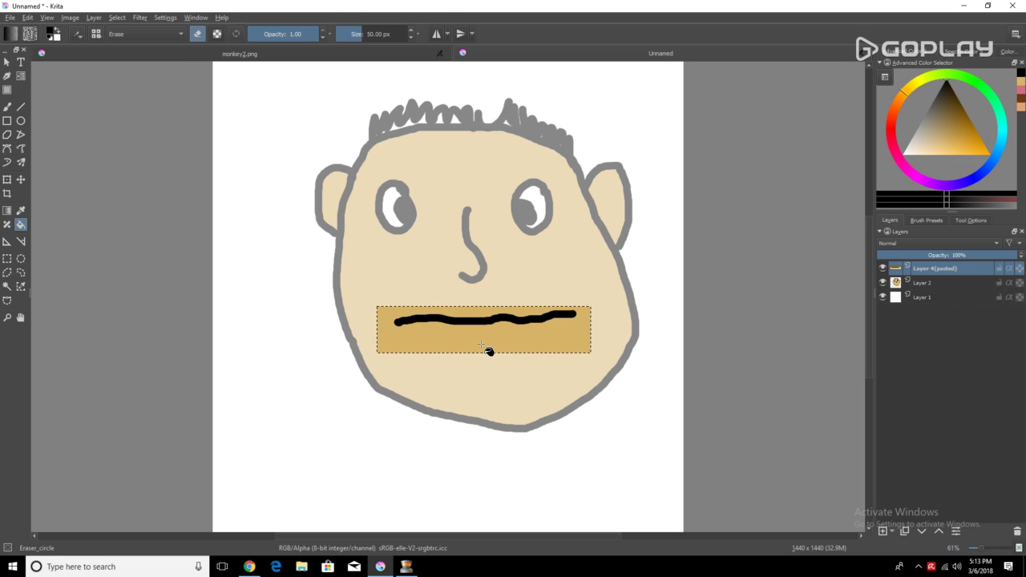
left_click(484, 320)
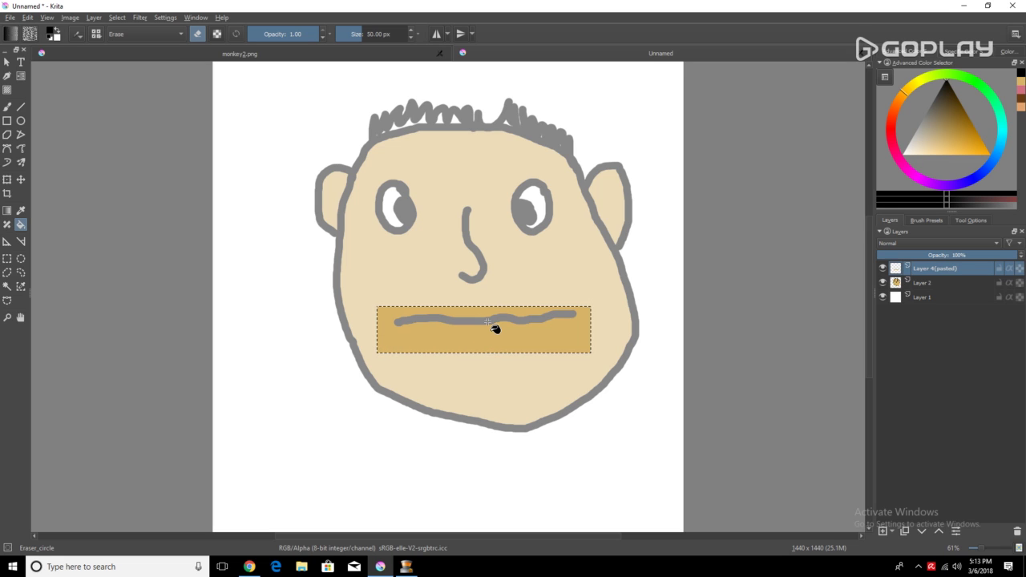
left_click(488, 336)
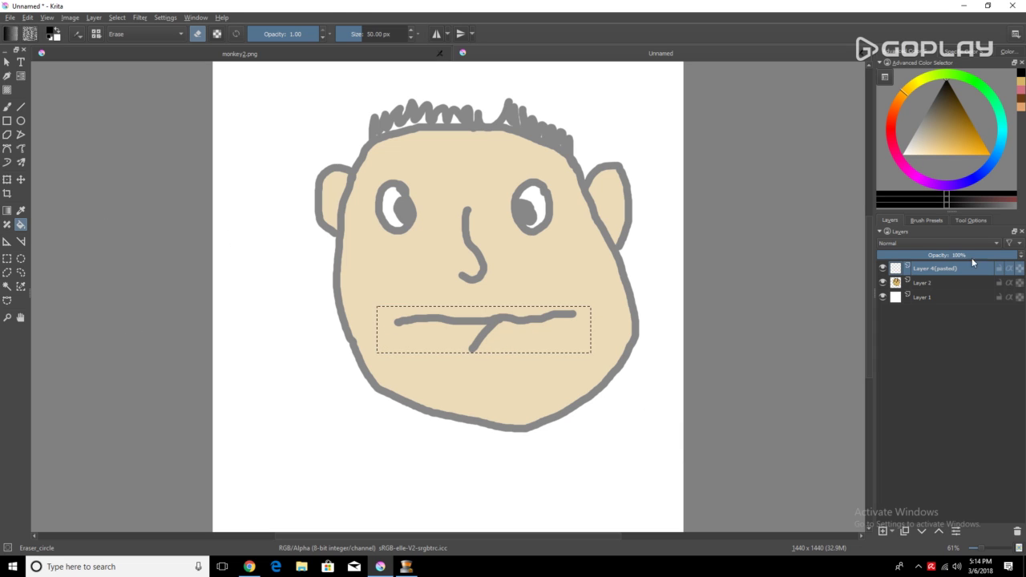
Step: Set Layer 2's opacity to 100%
left_click(918, 283)
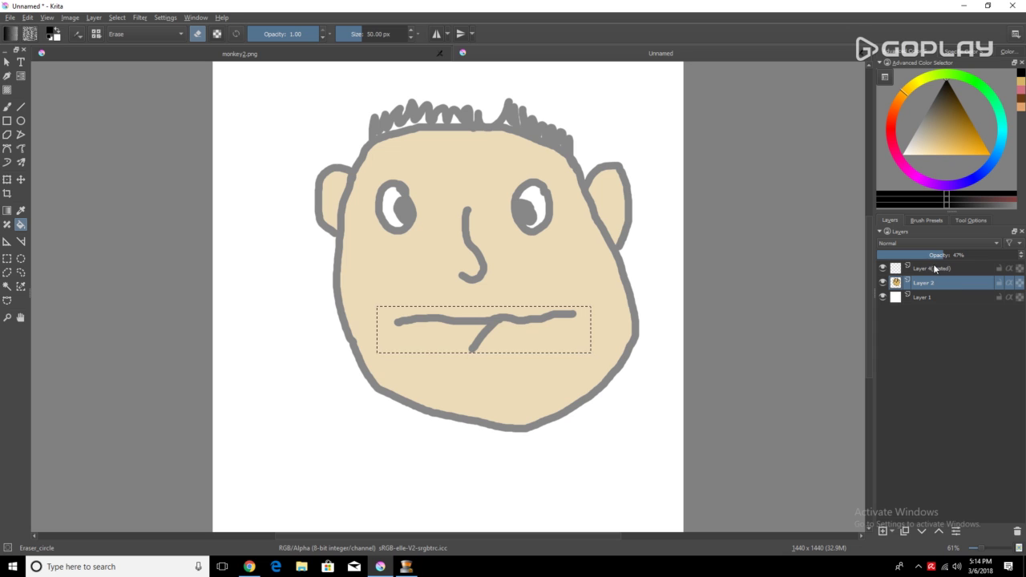
left_click_drag(934, 254, 1023, 256)
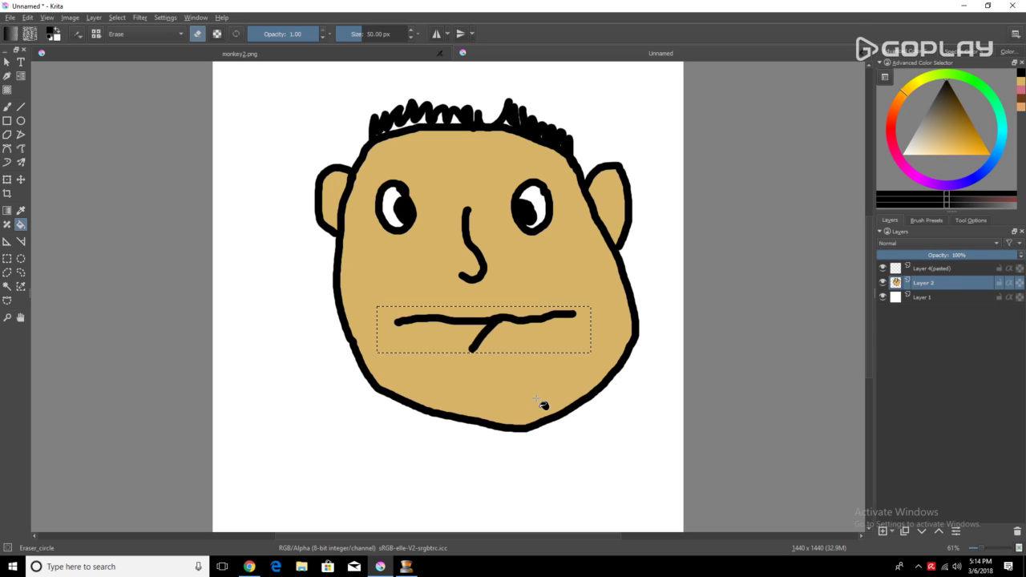
Step: Undo the Layer 2 opacity change, the fill-erasing of the pasted layer and the stroke below the mouth
left_click(7, 258)
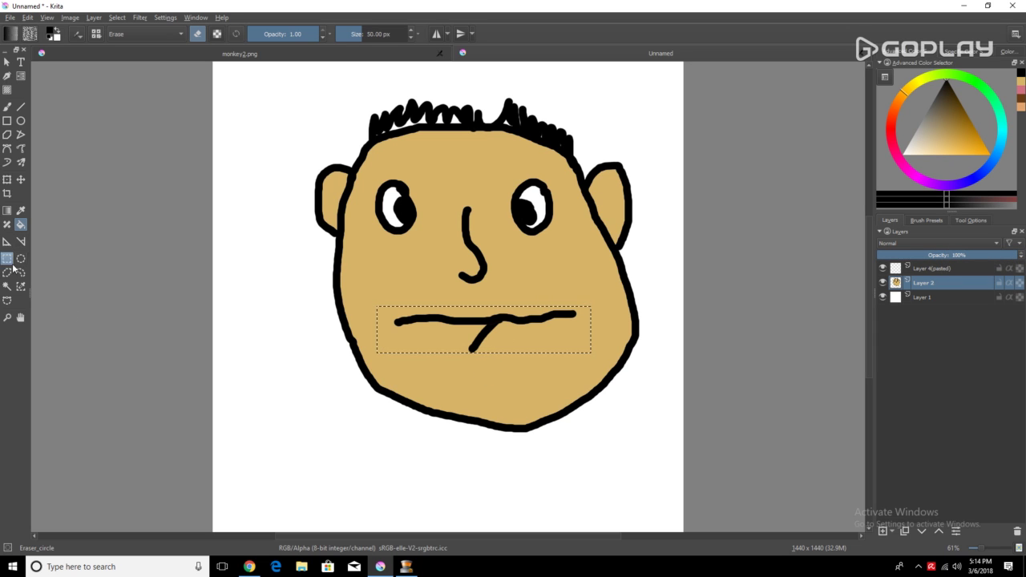
left_click(534, 495)
key("ctrl+z")
key("ctrl+z")
key("ctrl+z")
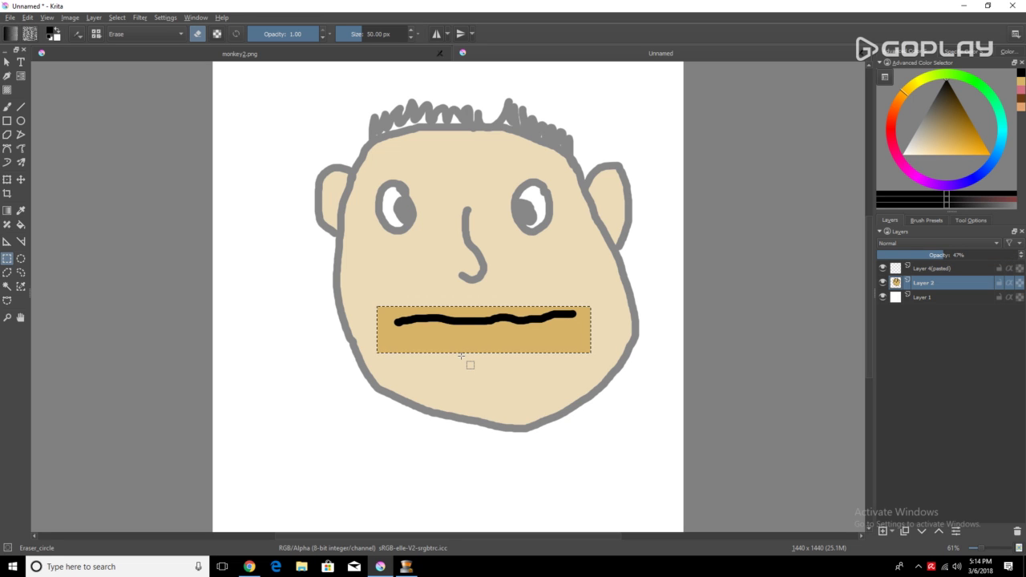
Step: Lower the pasted mouth layer's opacity to 0%, and return it to 100%
left_click(913, 269)
left_click(913, 278)
left_click_drag(954, 255, 861, 257)
left_click(955, 267)
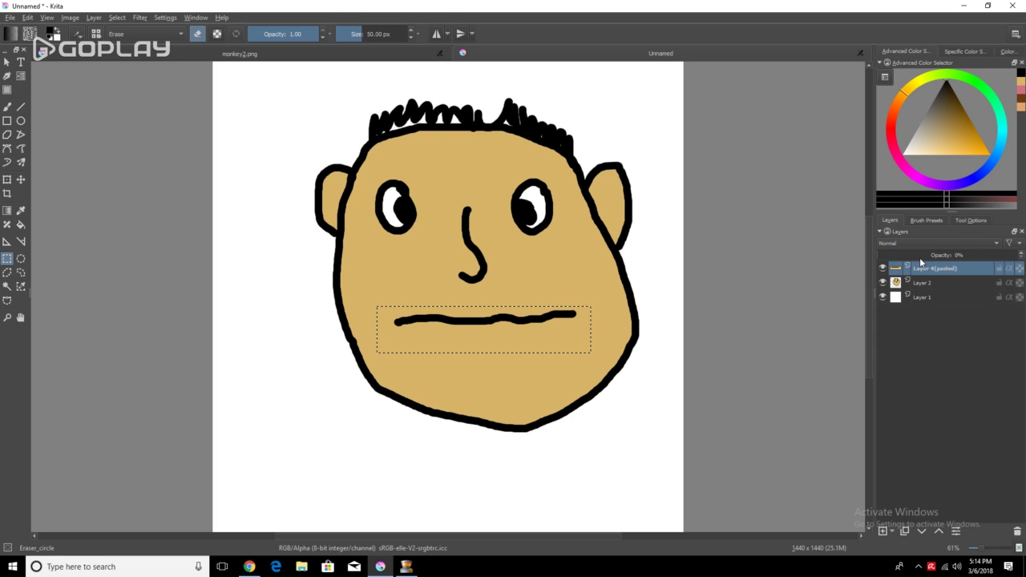
left_click_drag(922, 257, 1016, 260)
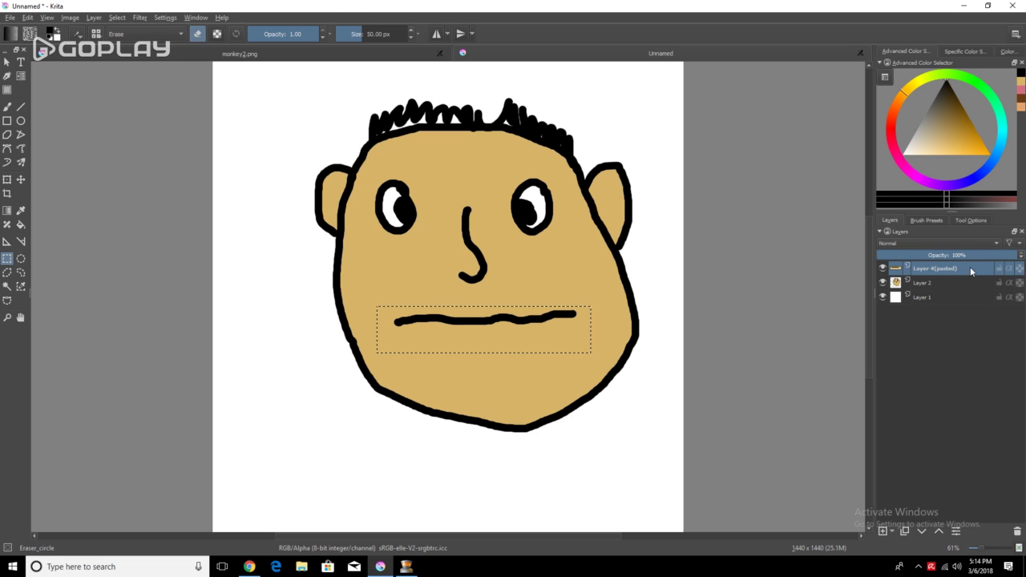
Step: Set the foreground colour to white and try to fill the pupil of the face's left-hand eye on Layer 2
mouse_move(923, 282)
left_click(926, 285)
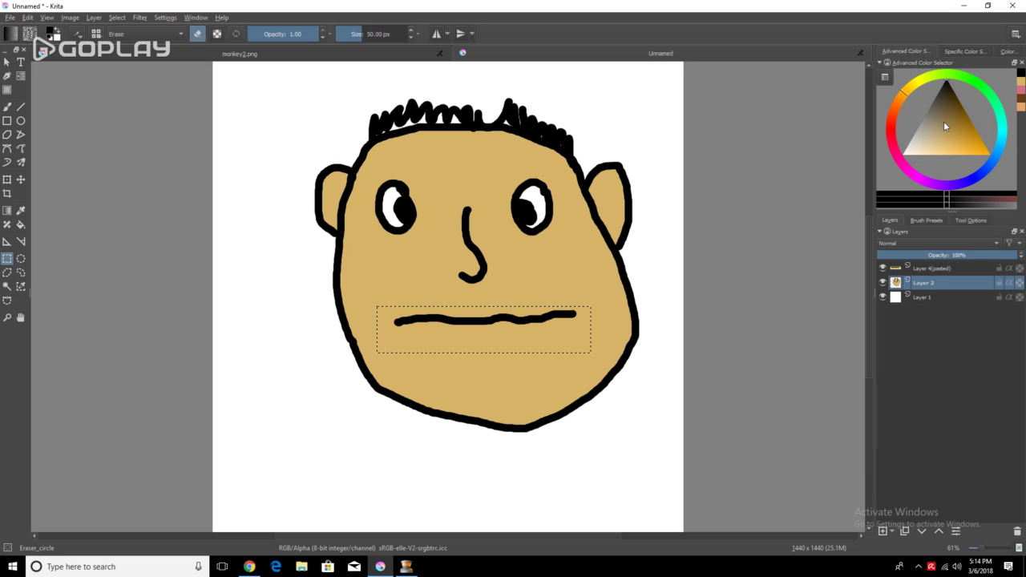
left_click_drag(944, 121, 904, 154)
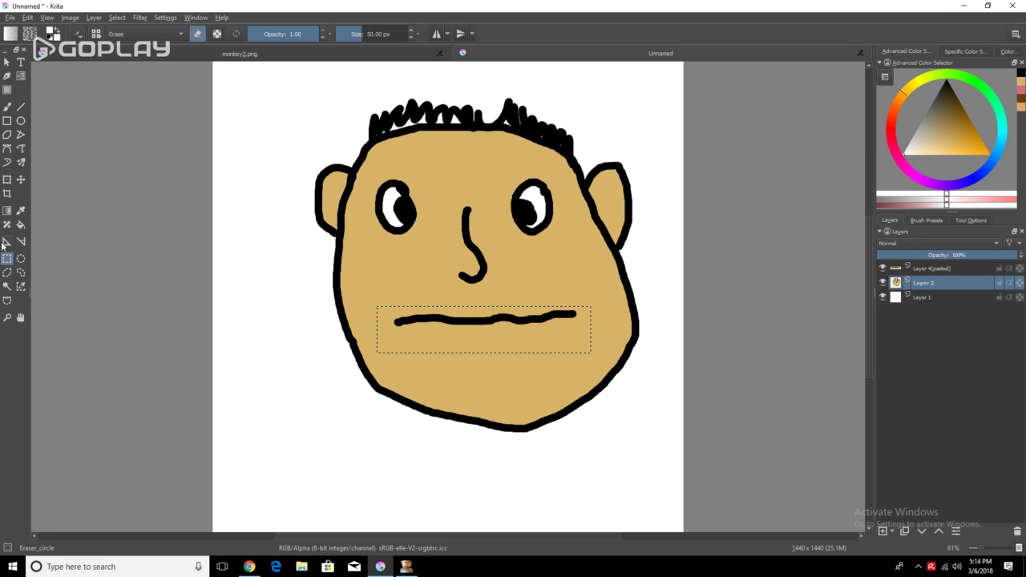
left_click(21, 224)
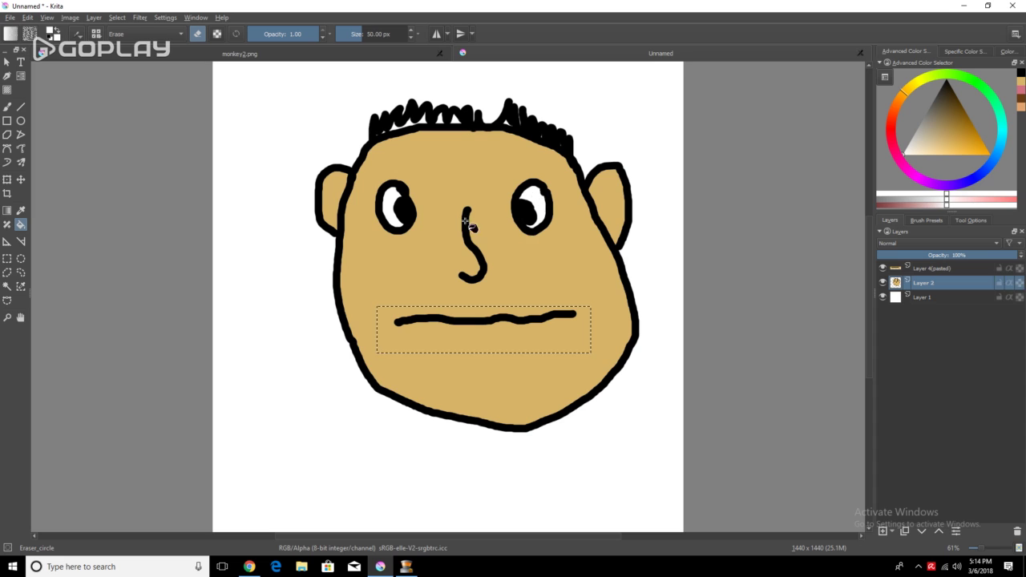
left_click(401, 210)
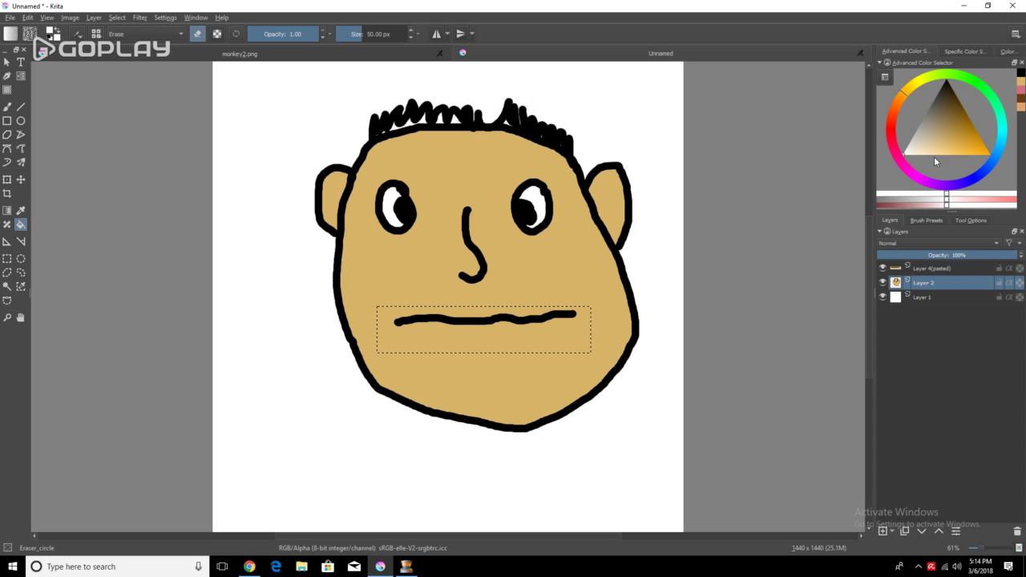
Step: Clear the skin patch and mouth line from the pasted layer by filling them with the Eraser_circle preset
left_click(971, 267)
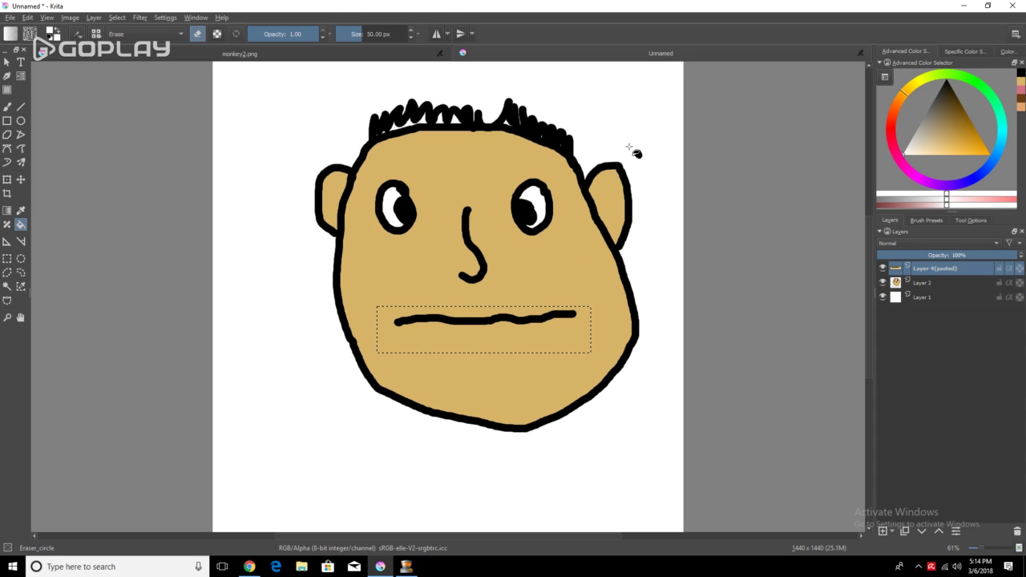
left_click(920, 286)
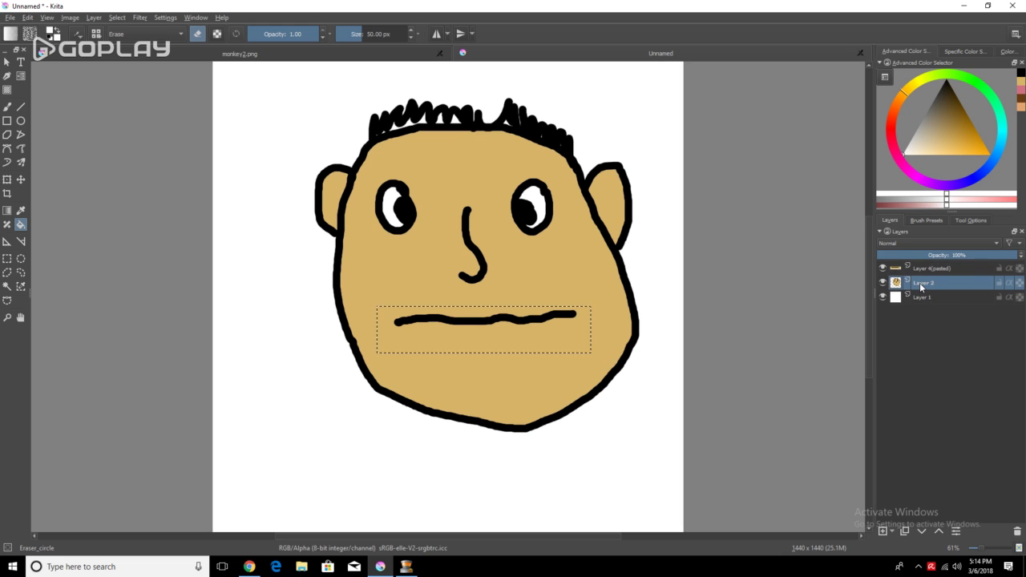
left_click(951, 267)
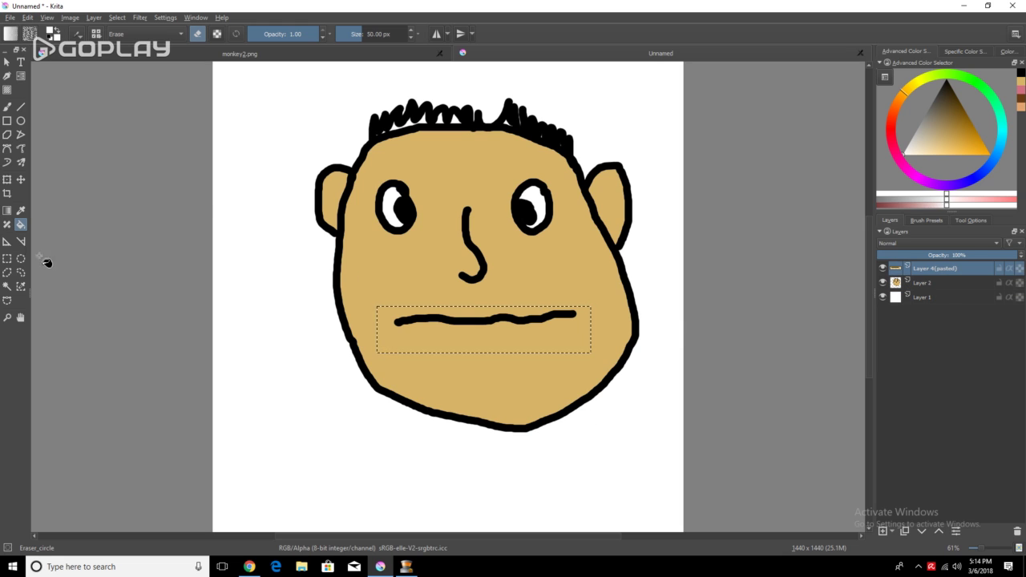
right_click(444, 334)
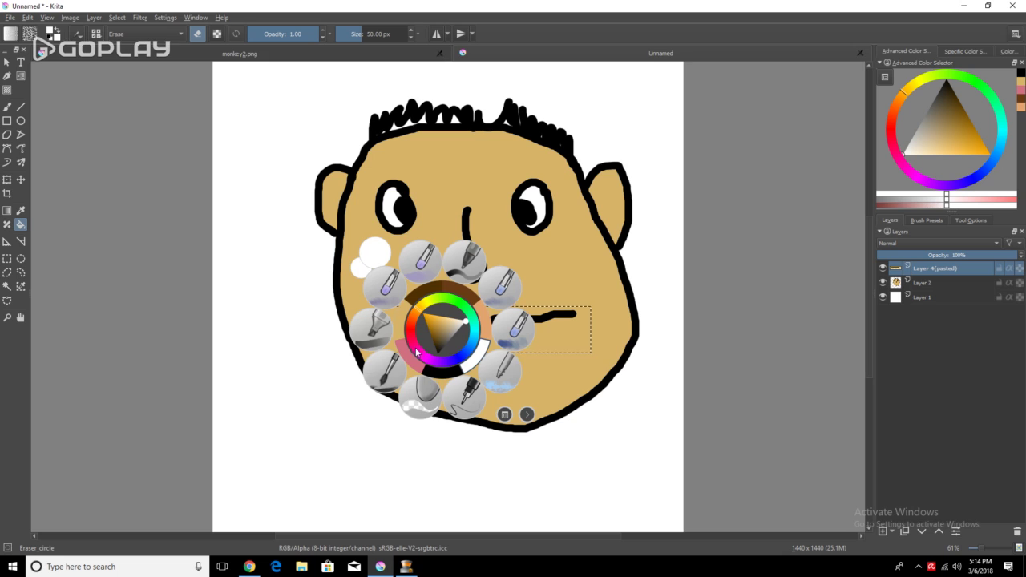
left_click(419, 391)
left_click(437, 333)
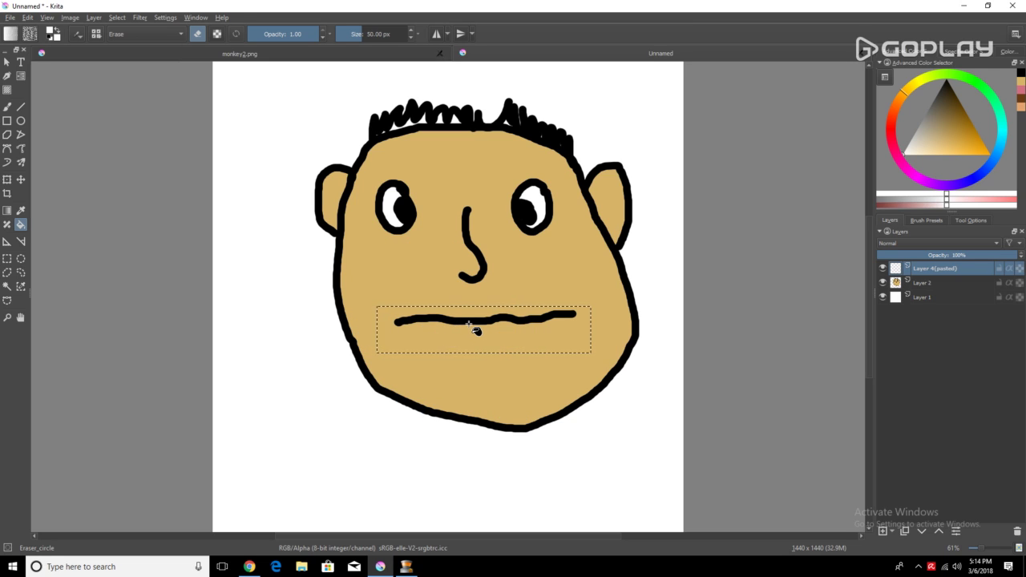
Step: Set Layer 2's opacity to 51% and make the pasted layer active
left_click(927, 281)
left_click_drag(934, 255, 899, 256)
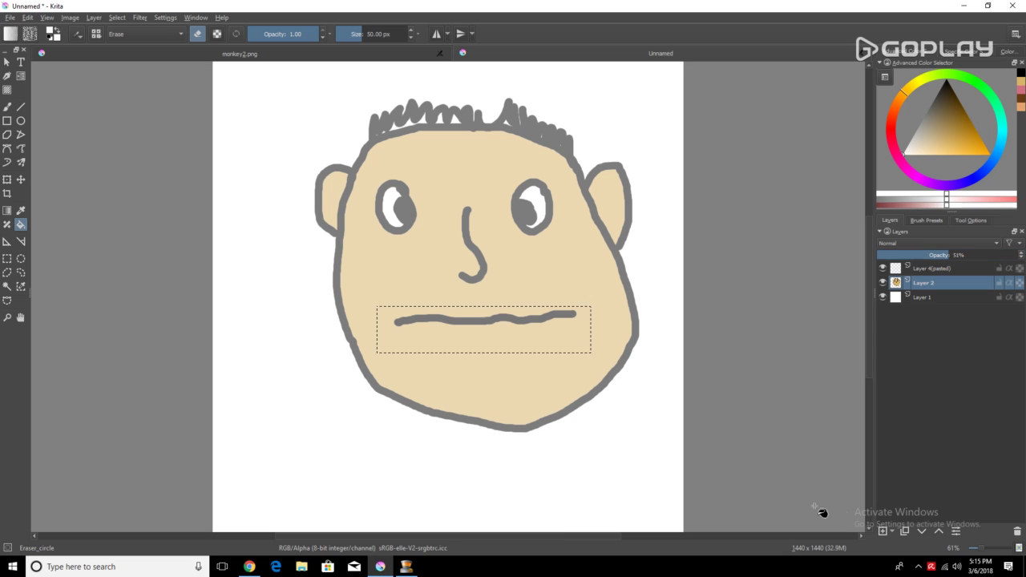
left_click(925, 268)
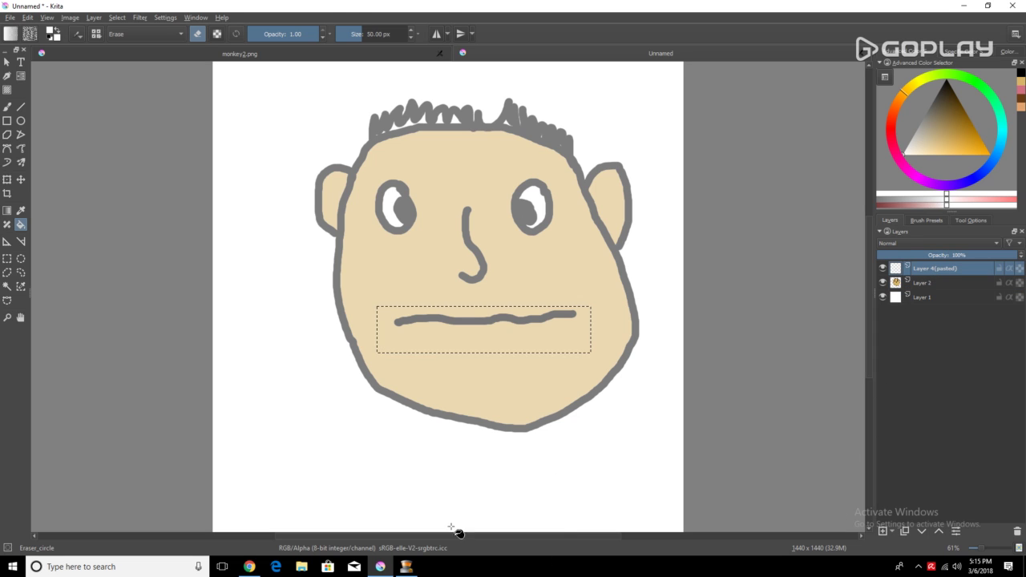
Step: Switch to the brush with the Ink_gpen_25 preset at 25 px and make black the foreground colour
left_click(20, 120)
left_click(7, 107)
key("bracketleft")
key("bracketleft")
key("bracketleft")
key("bracketleft")
key("bracketleft")
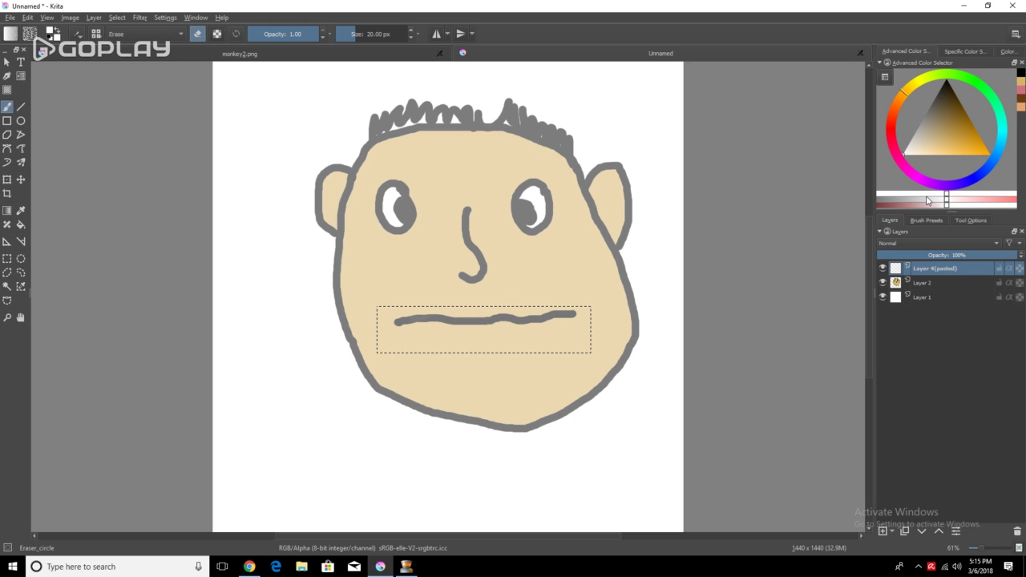
left_click(916, 221)
left_click(1003, 329)
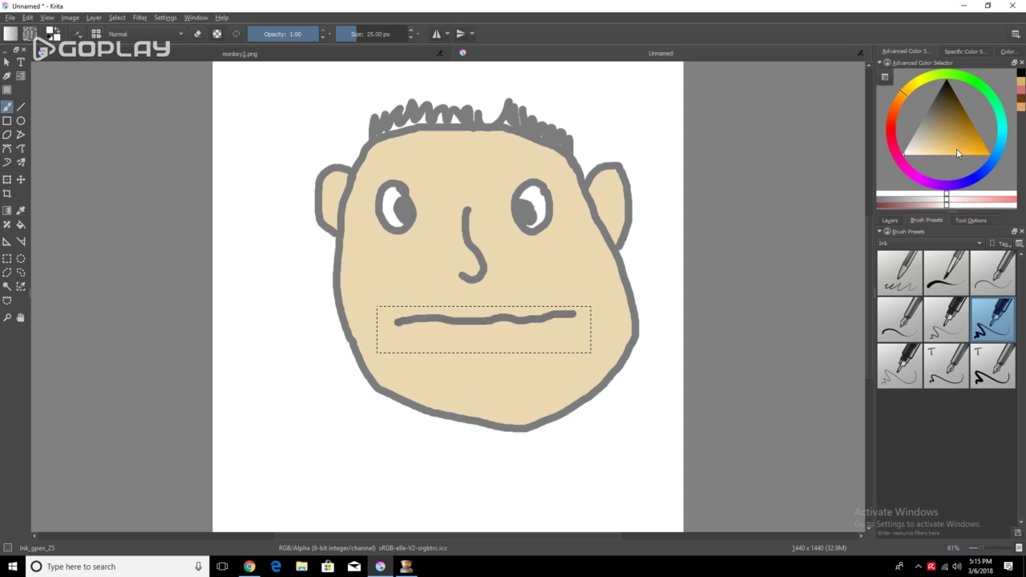
left_click(890, 222)
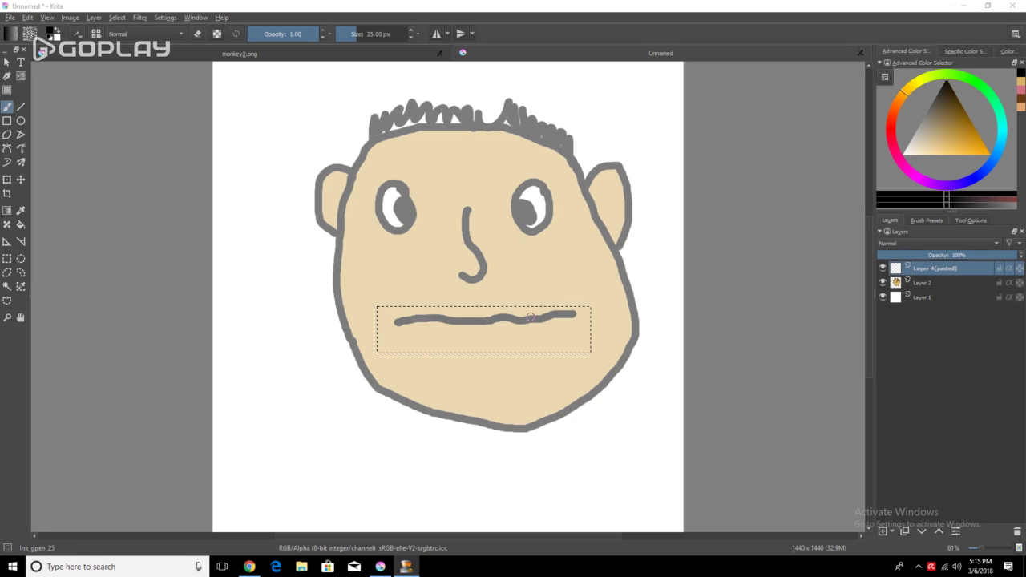
Step: Draw a closed black lip outline around the mouth line on the pasted layer and fill its inside with black
left_click(416, 320)
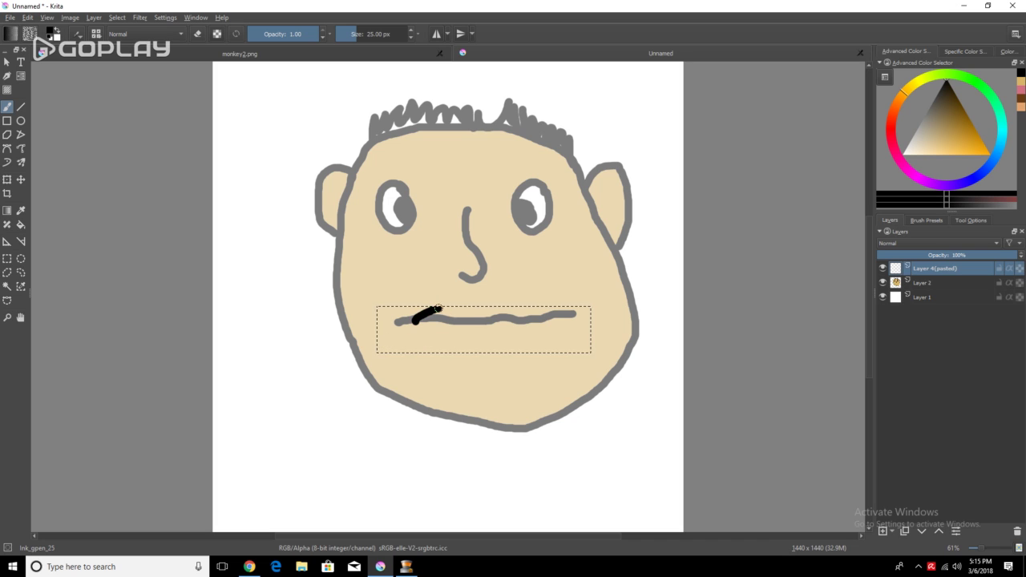
left_click_drag(465, 309, 515, 309)
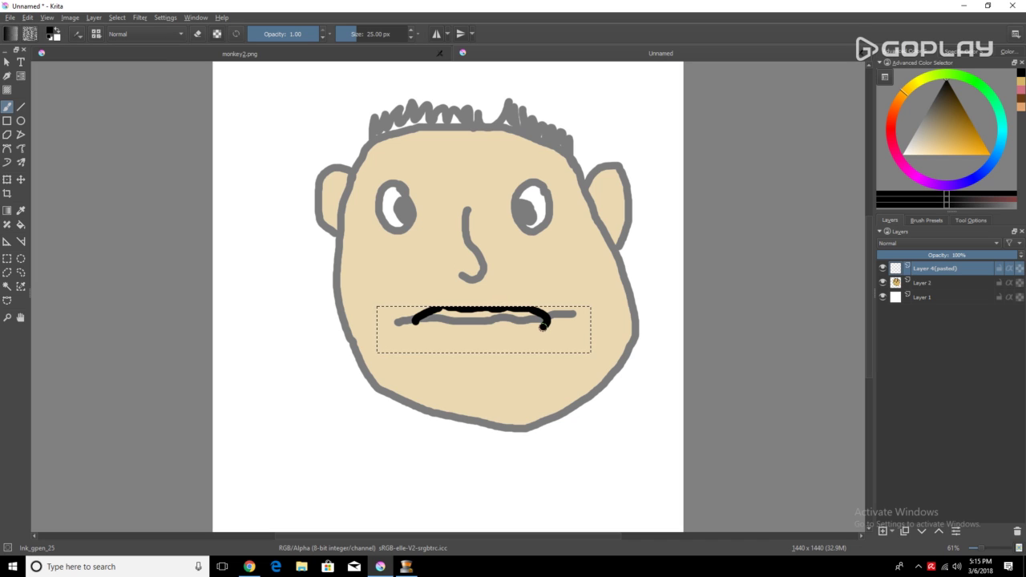
left_click_drag(513, 335, 472, 341)
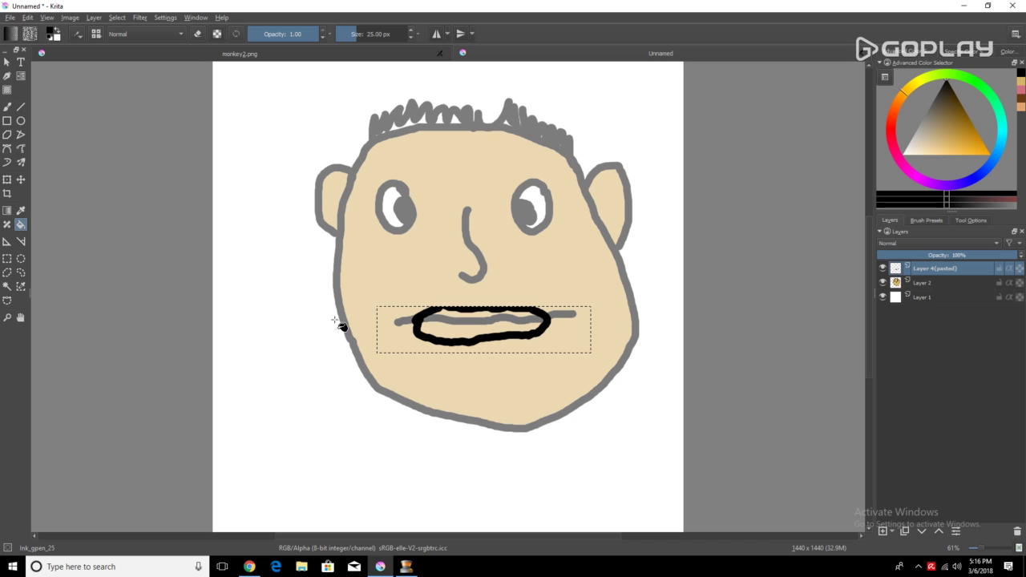
left_click(515, 323)
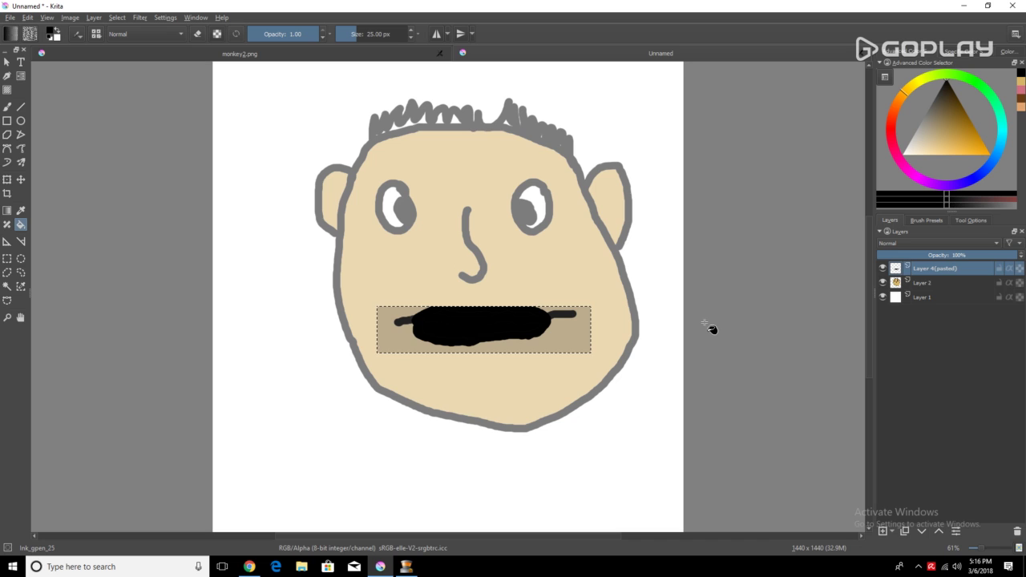
right_click(761, 337)
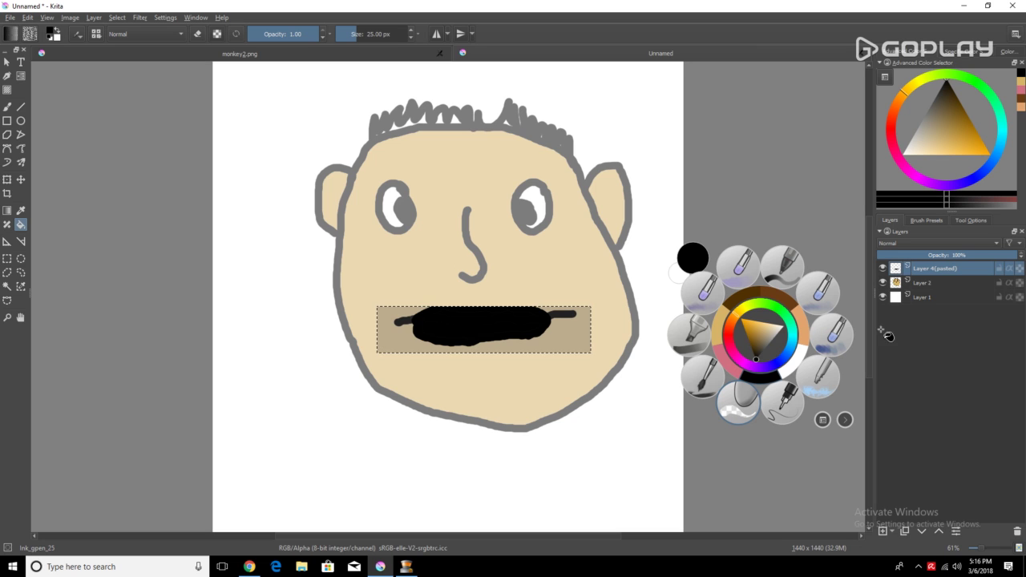
Step: Set Layer 2's opacity to 0% so that only the pasted layer's mouth drawing shows
left_click(947, 283)
left_click_drag(954, 257, 872, 302)
left_click(935, 266)
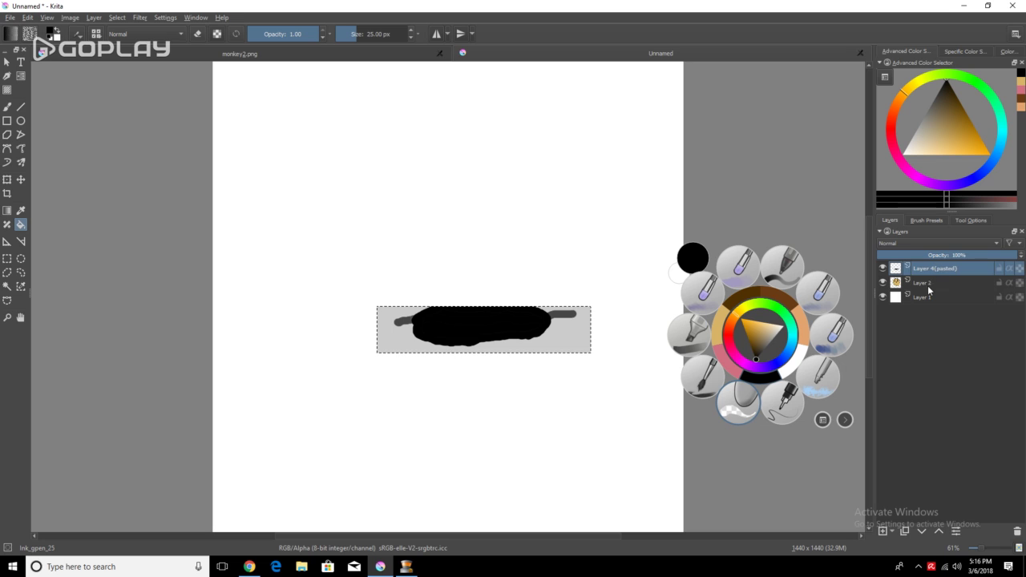
left_click(929, 286)
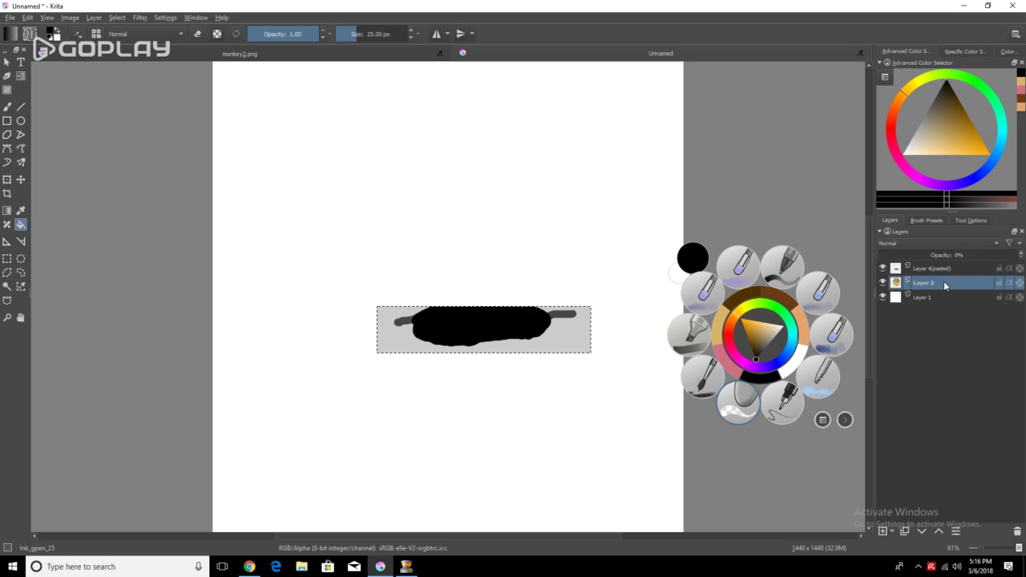
Step: Raise Layer 2's opacity to 100% to show the face, return it to 0%, and make the pasted layer active
left_click_drag(946, 255, 1011, 258)
left_click(941, 271)
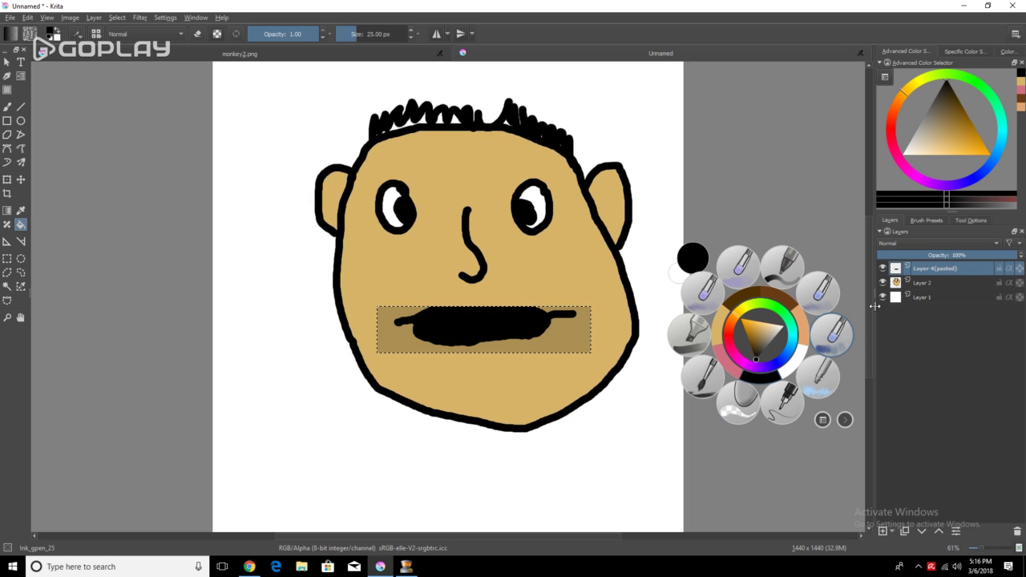
left_click(927, 291)
left_click_drag(1012, 255, 879, 255)
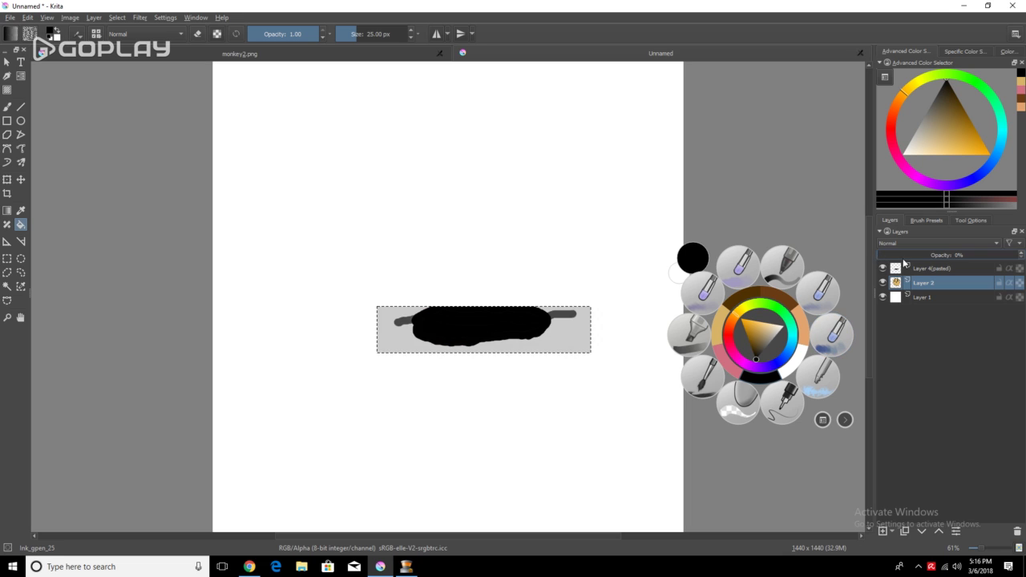
left_click(932, 270)
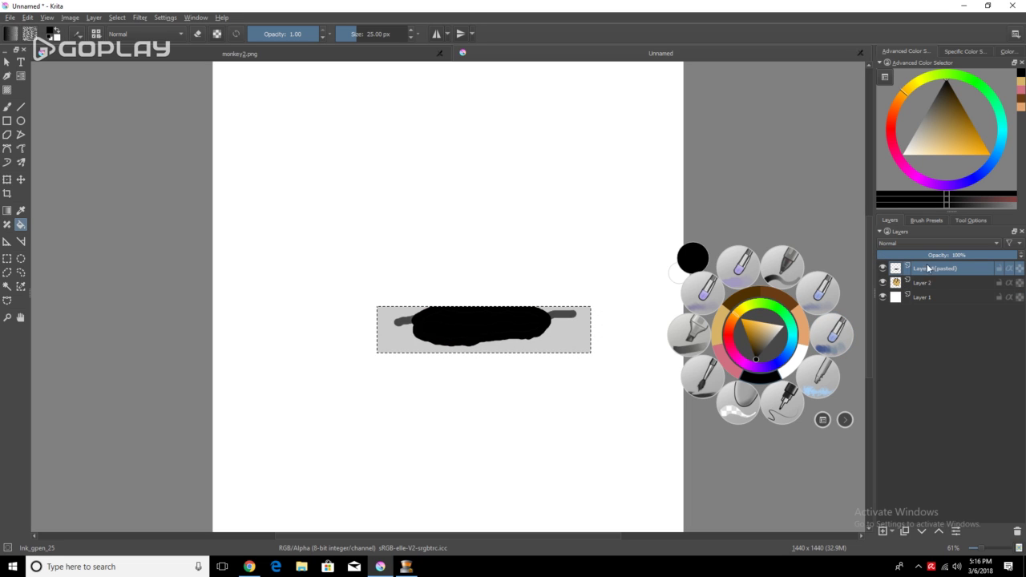
Step: Try erasing the black mouth on the pasted layer by filling the selected area with the Eraser_circle preset
left_click(731, 415)
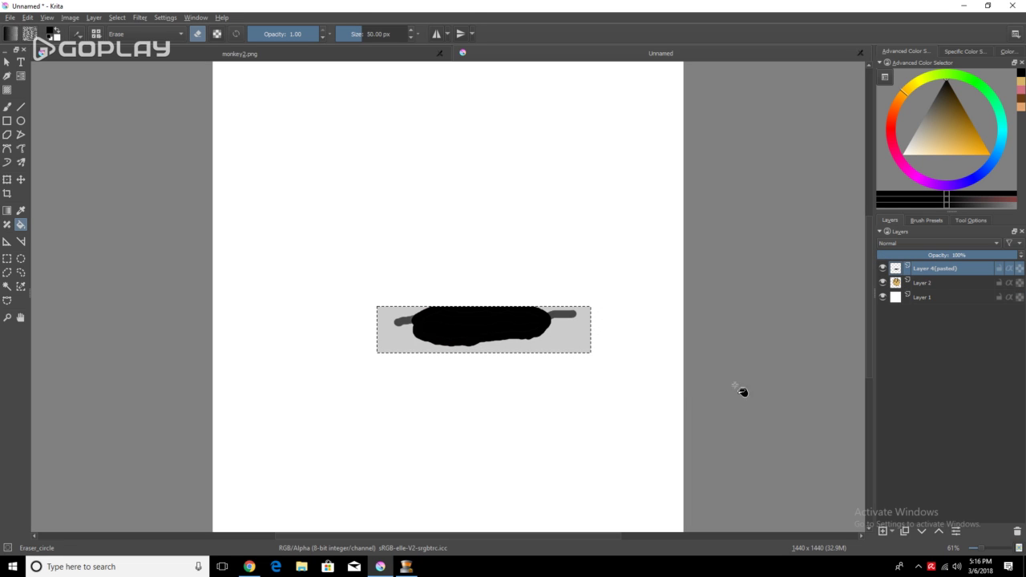
left_click(562, 313)
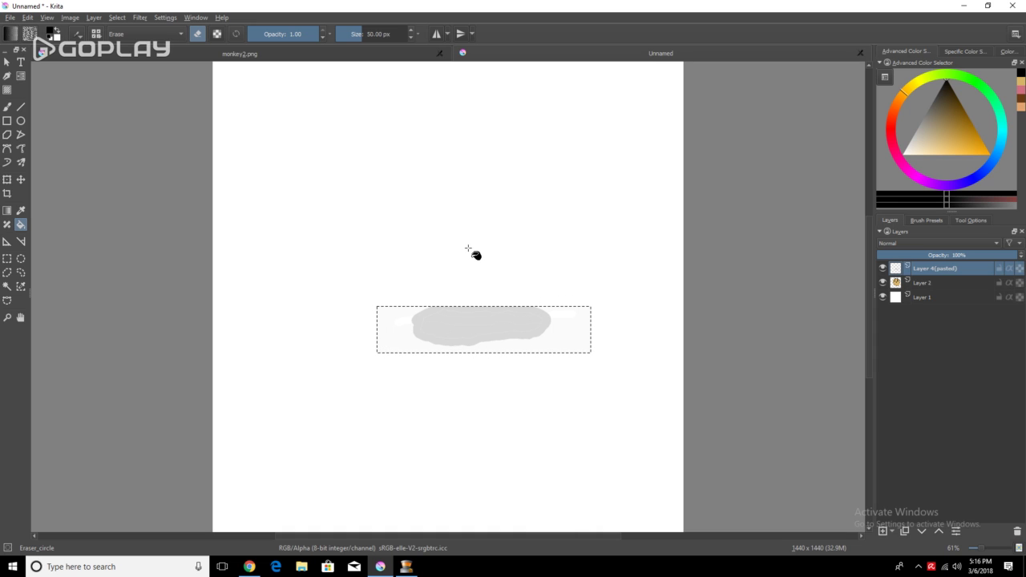
key("ctrl+z")
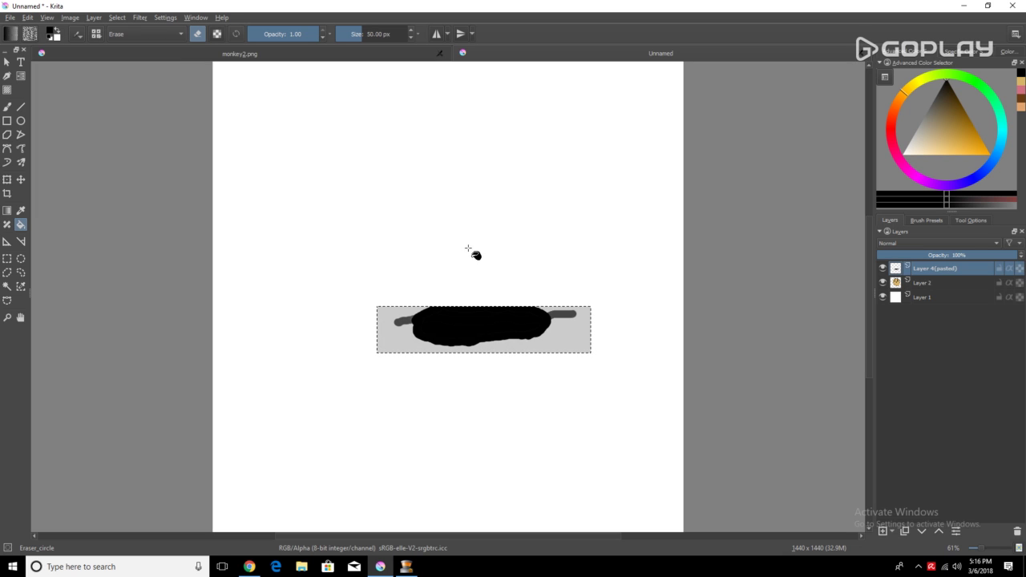
left_click(394, 339)
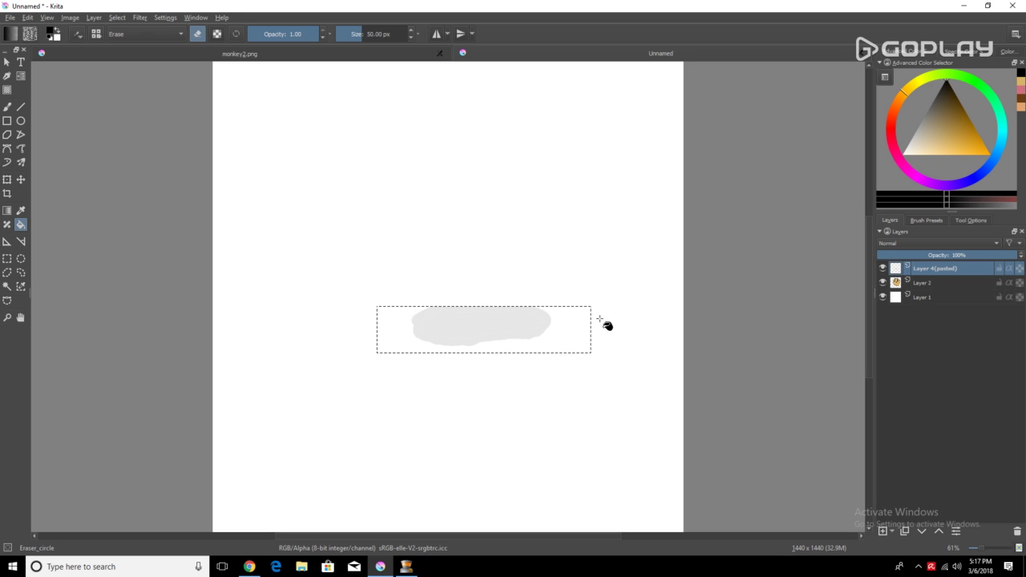
Step: Undo back past the erasing, the black lip drawing and Layer 2's opacity changes to the original pasted mouth line
key("ctrl+z")
key("ctrl+z")
key("ctrl+z")
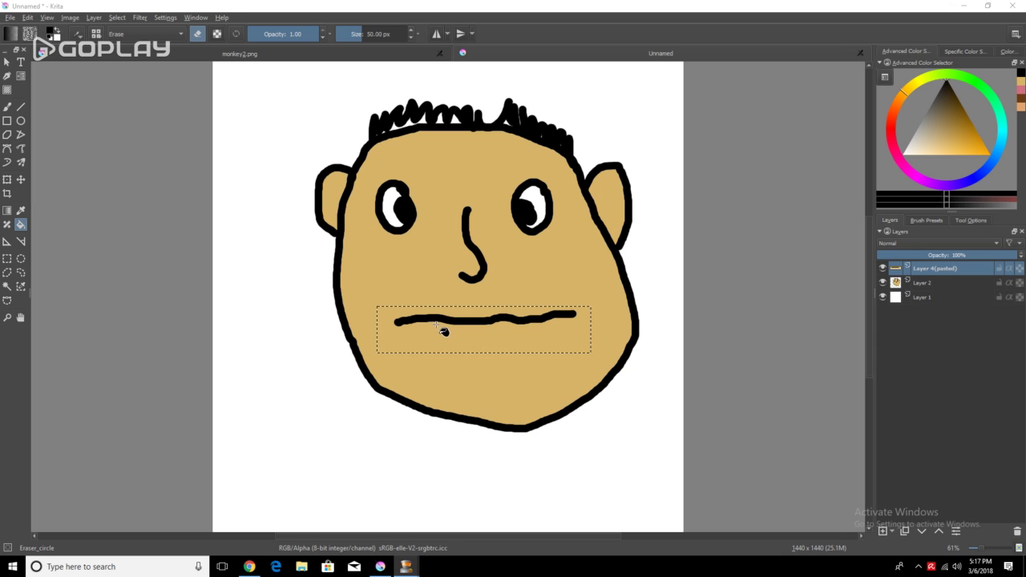
Step: Clear the mouth area on the pasted layer by filling it with the Eraser_circle preset
scroll(453, 321, "down", 1)
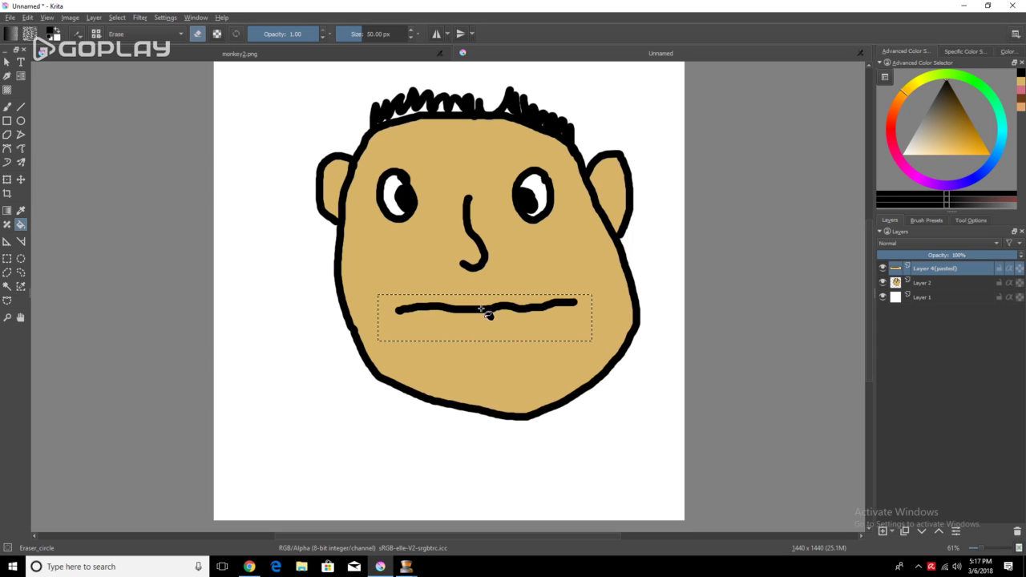
scroll(487, 321, "down", 1)
right_click(522, 288)
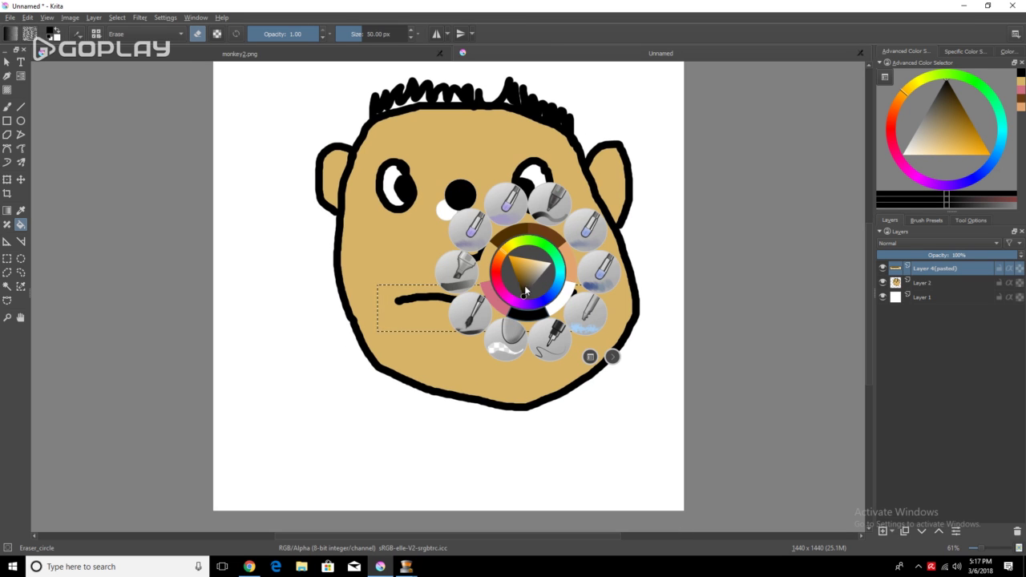
left_click(508, 343)
left_click(484, 317)
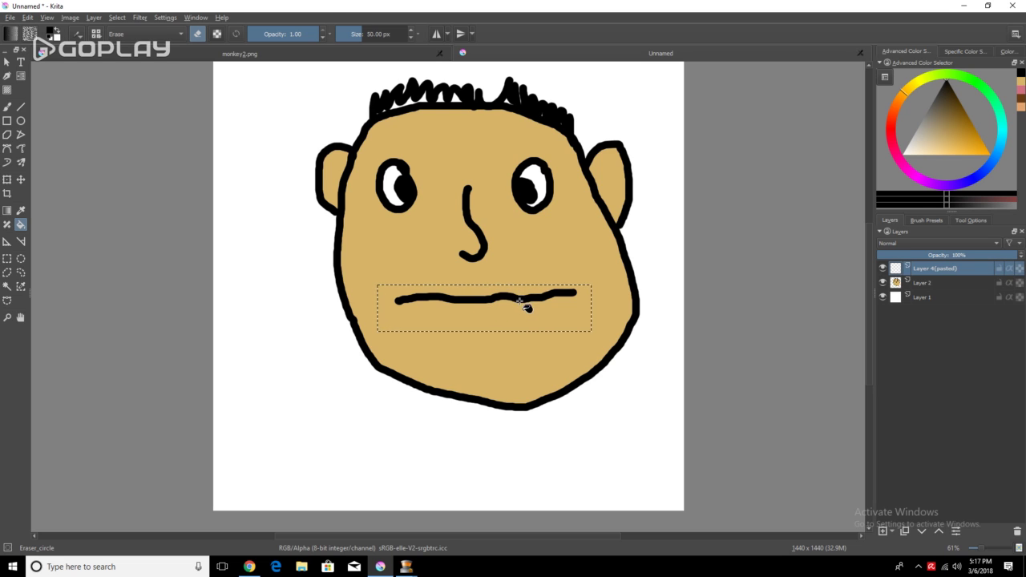
Step: Switch to the Ink_gpen_25 brush preset at 25 px and remove the rectangular selection around the mouth
left_click(936, 219)
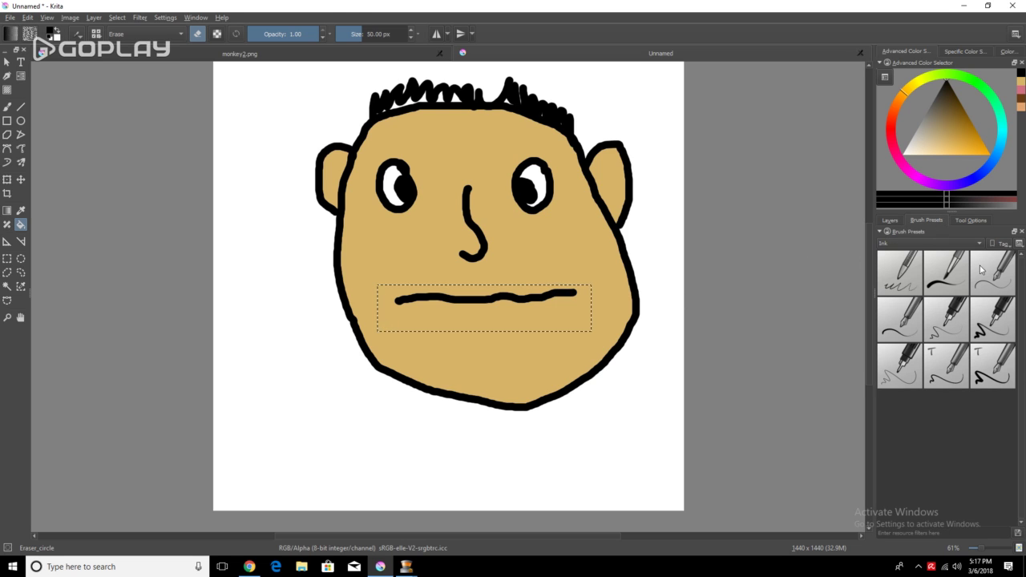
left_click(977, 314)
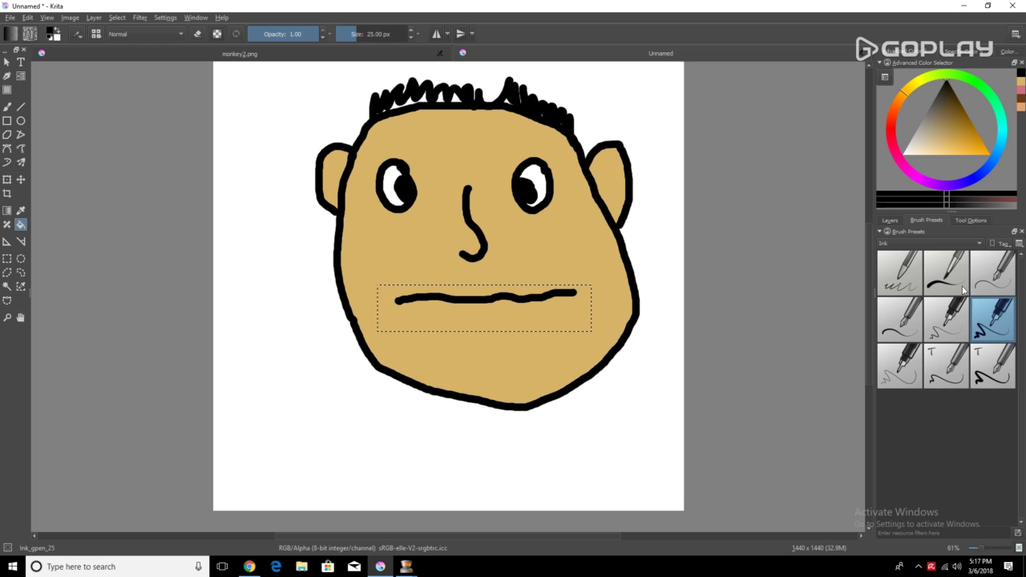
left_click(890, 220)
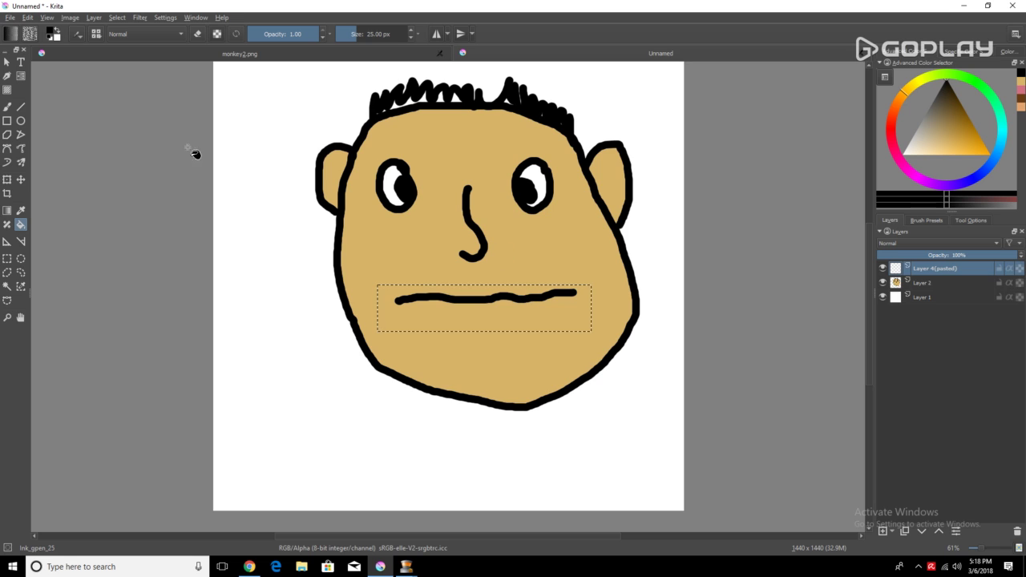
left_click(7, 259)
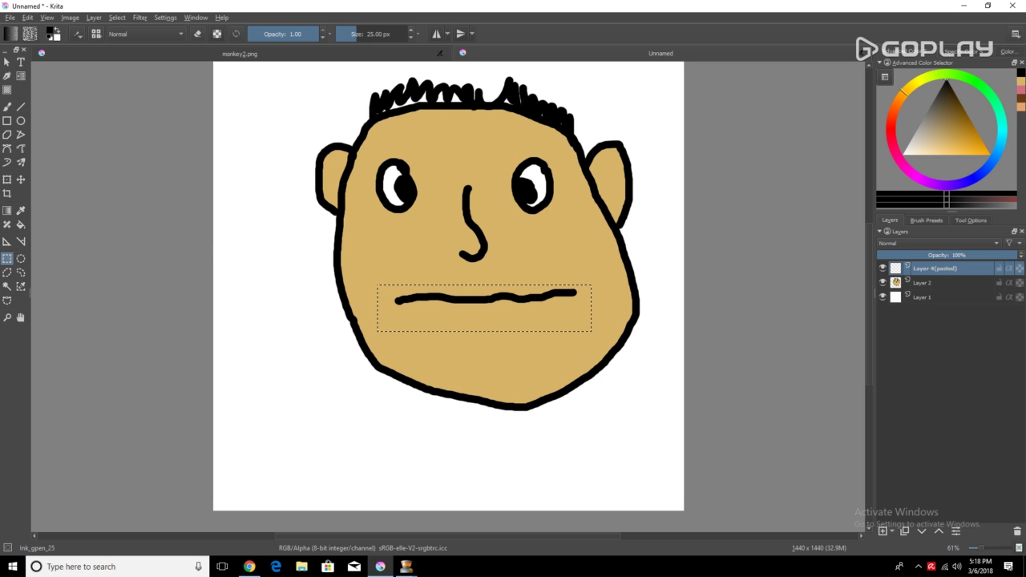
left_click(426, 340)
Step: Set Layer 2's opacity to 50%
left_click(20, 225)
left_click(960, 284)
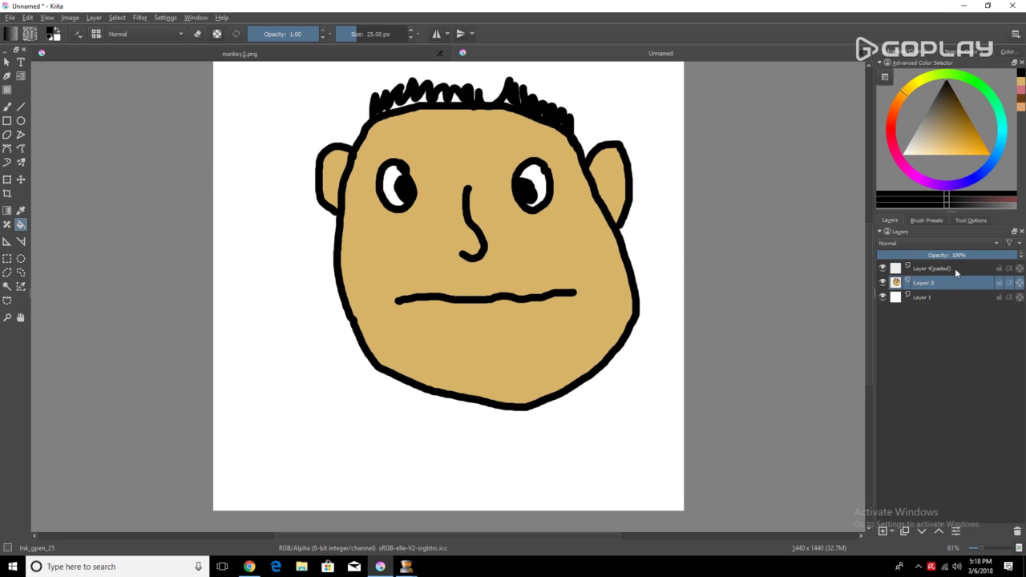
left_click(942, 254)
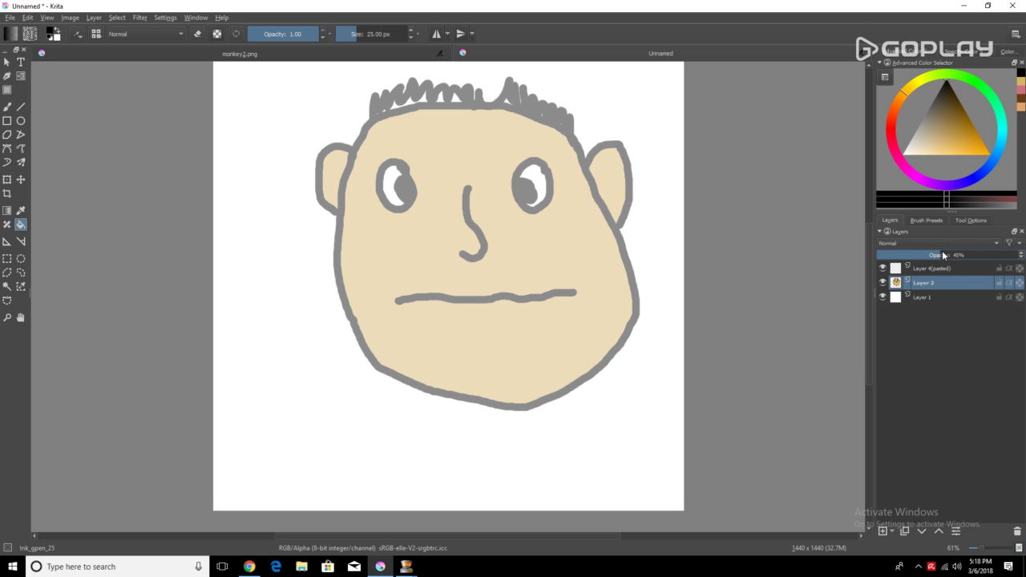
left_click(947, 255)
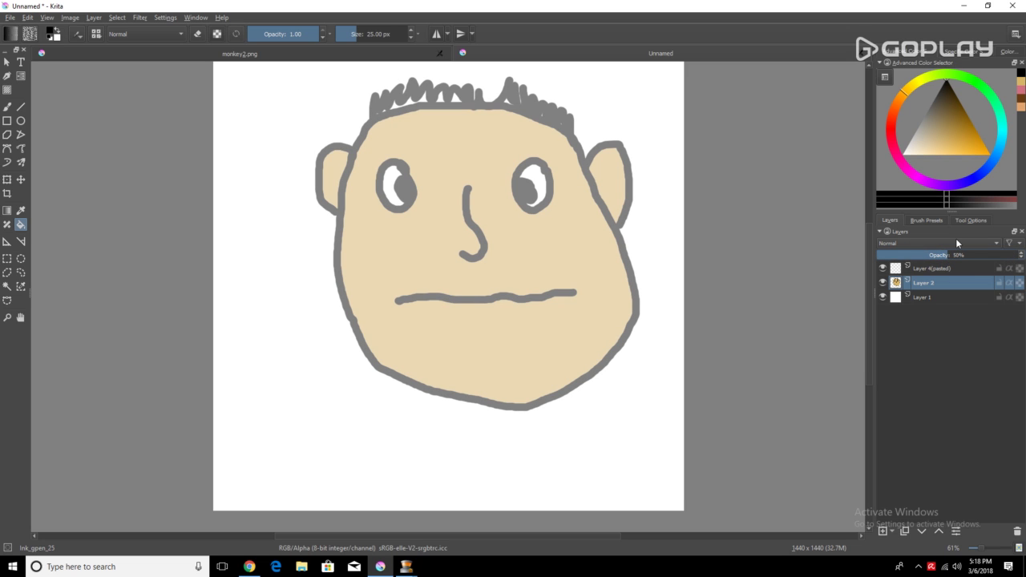
Step: Draw a closed black lip outline around the faded mouth line on the pasted layer with the freehand brush
left_click(8, 107)
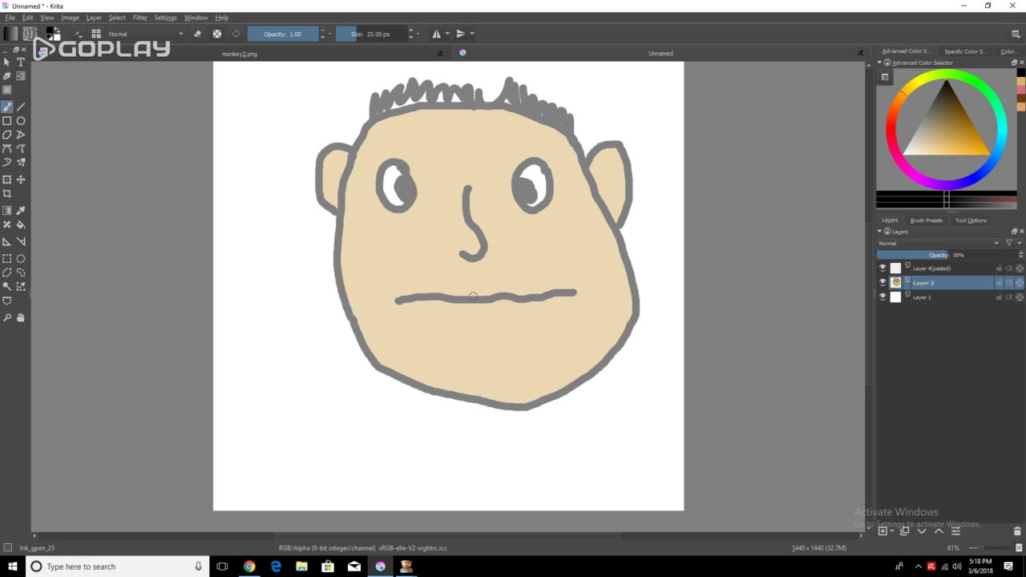
left_click_drag(404, 302, 507, 284)
key("ctrl+z")
left_click(926, 270)
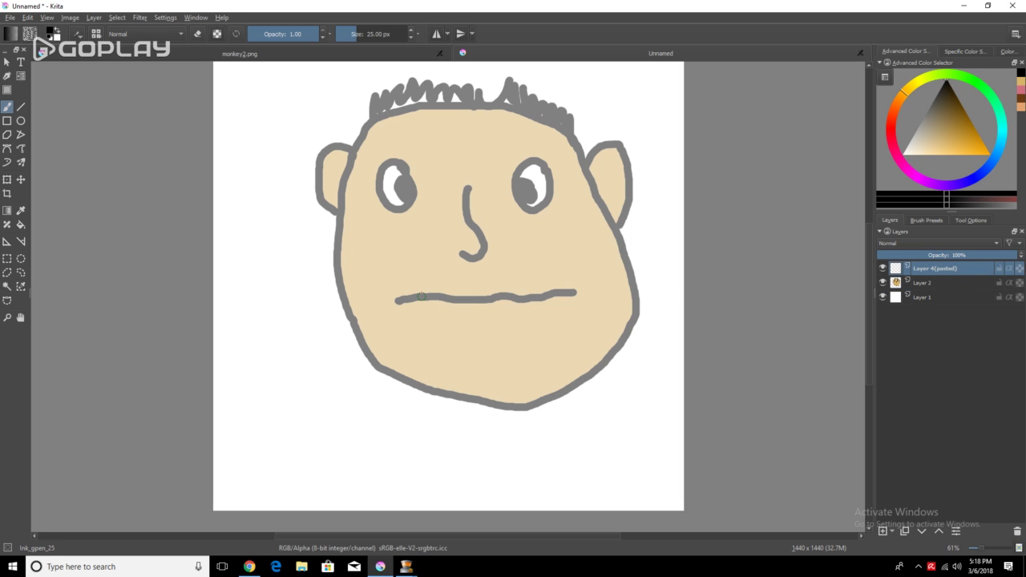
mouse_move(419, 297)
left_mouse_down()
mouse_move(504, 272)
mouse_move(545, 294)
mouse_move(496, 318)
mouse_move(457, 319)
mouse_move(424, 307)
mouse_move(429, 290)
left_mouse_up()
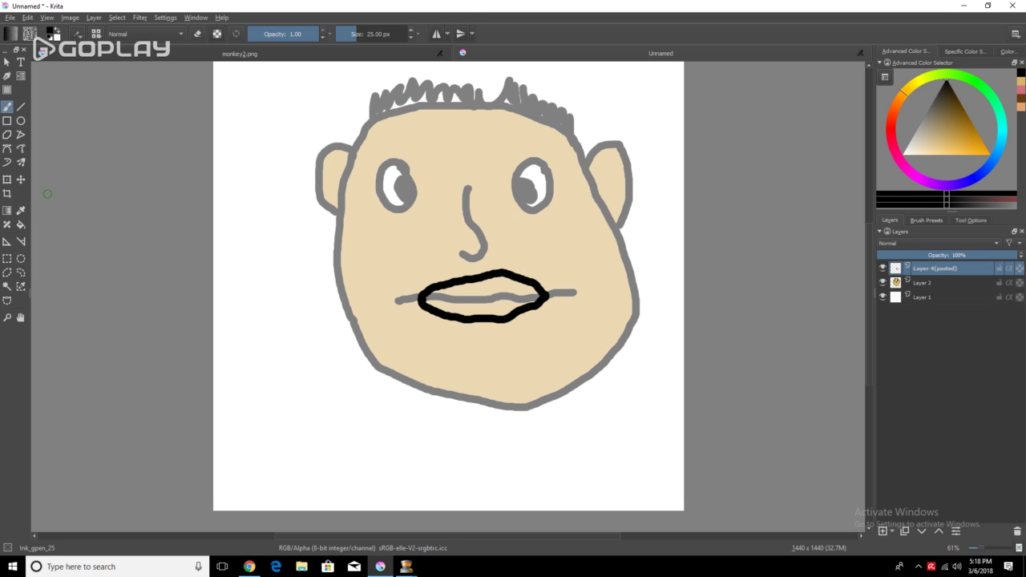
Step: Try filling the inside of the lip outline with black and undo the fills
left_click(22, 224)
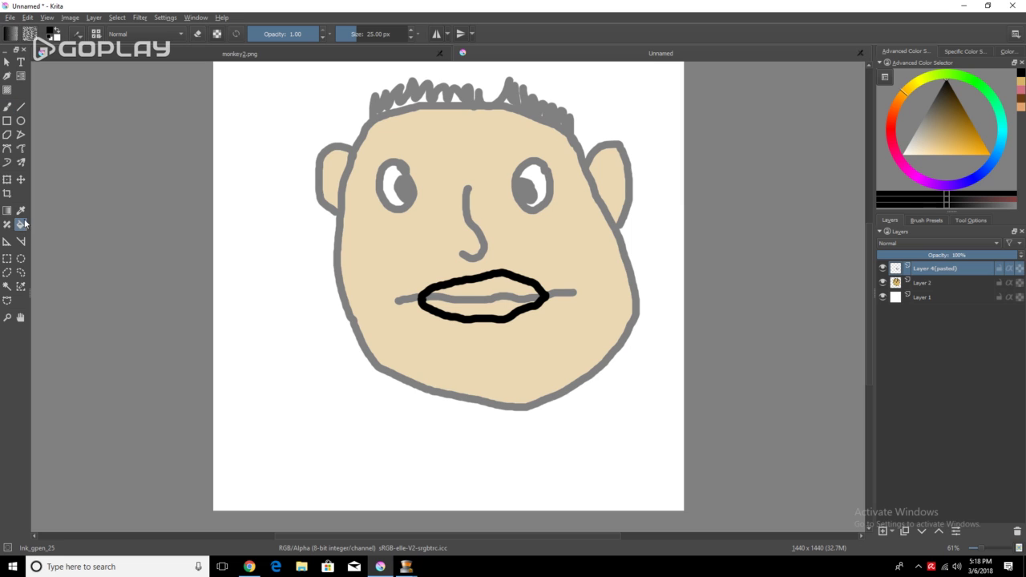
left_click(458, 310)
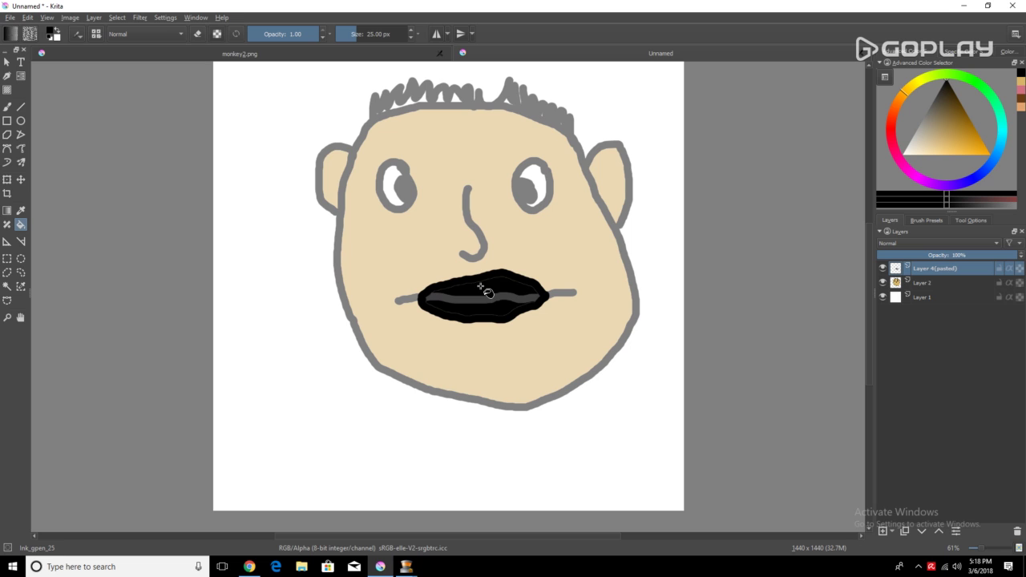
key("ctrl+z")
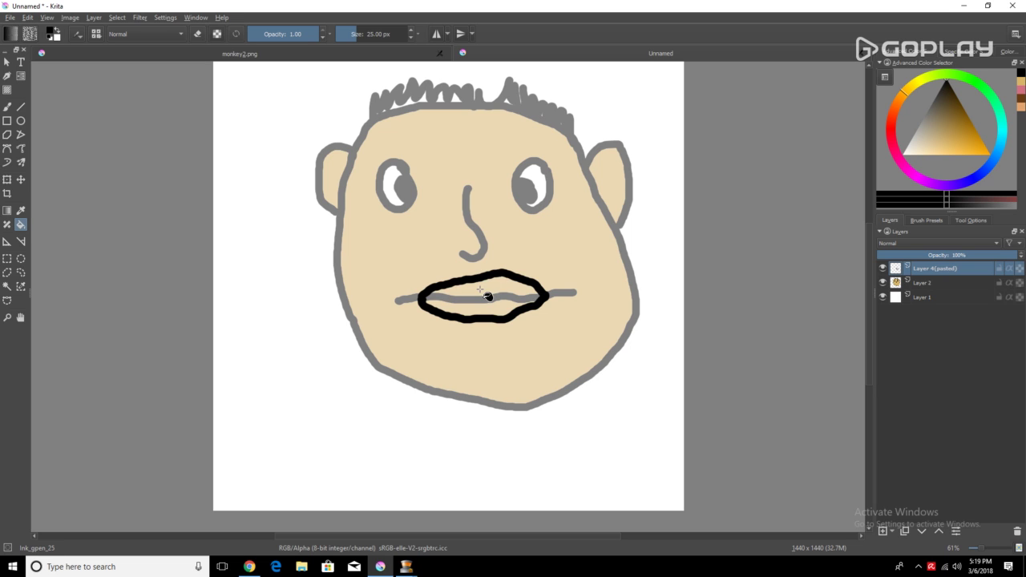
left_click(483, 290)
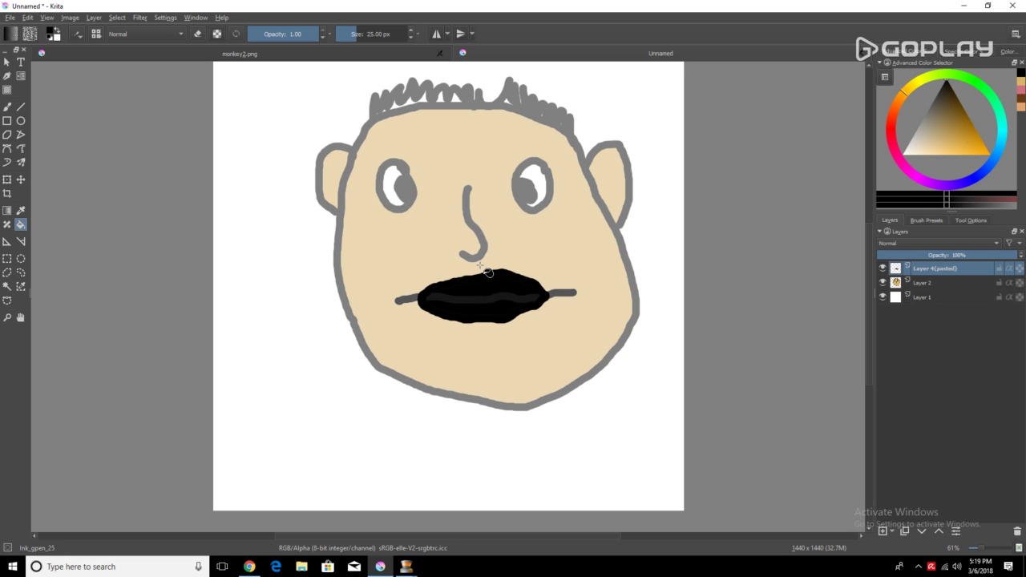
key("ctrl+z")
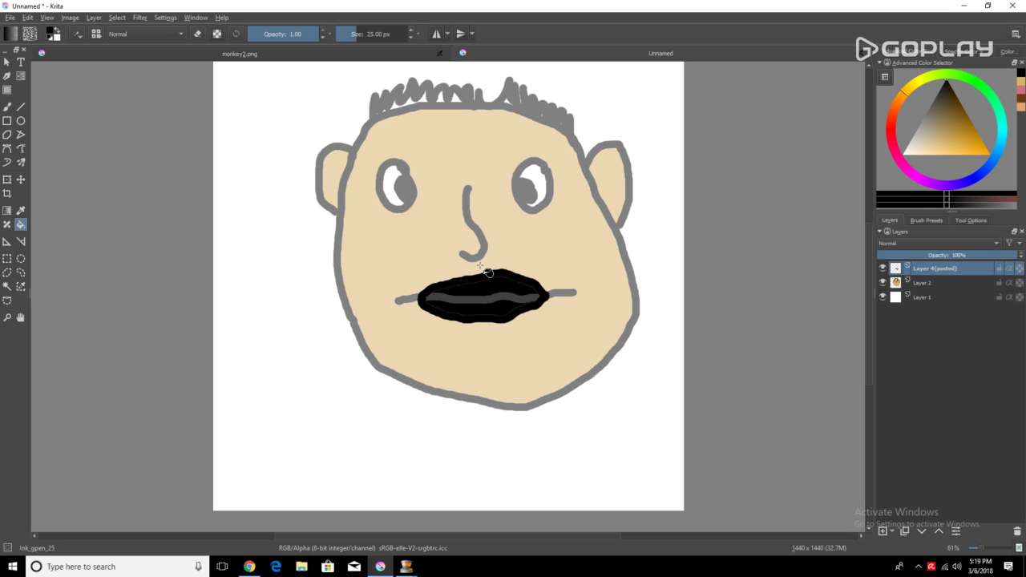
key("ctrl+z")
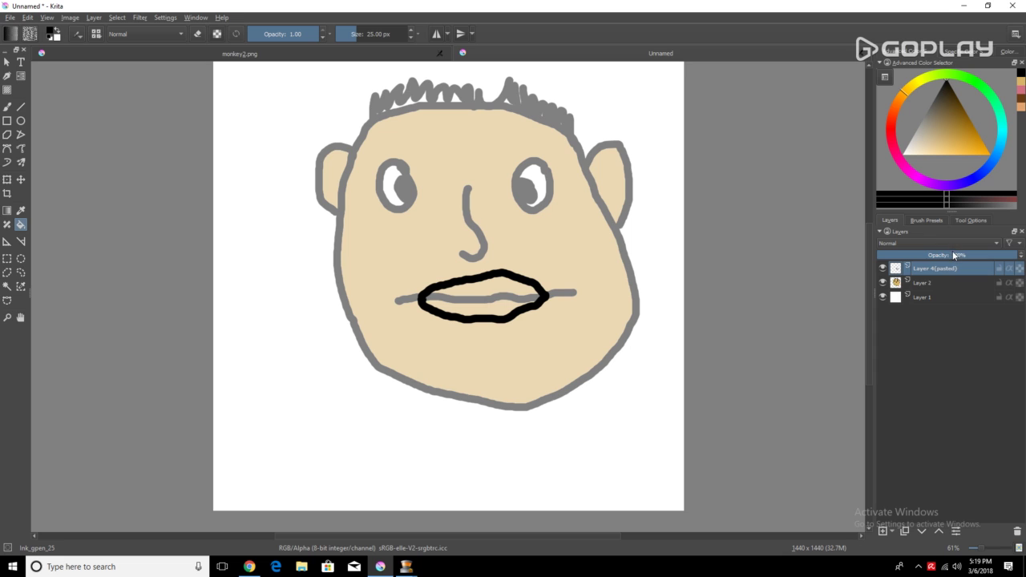
Step: Set the pasted layer's opacity to 50% and Layer 2's opacity to 0%
left_click_drag(956, 254, 894, 243)
left_click(936, 275)
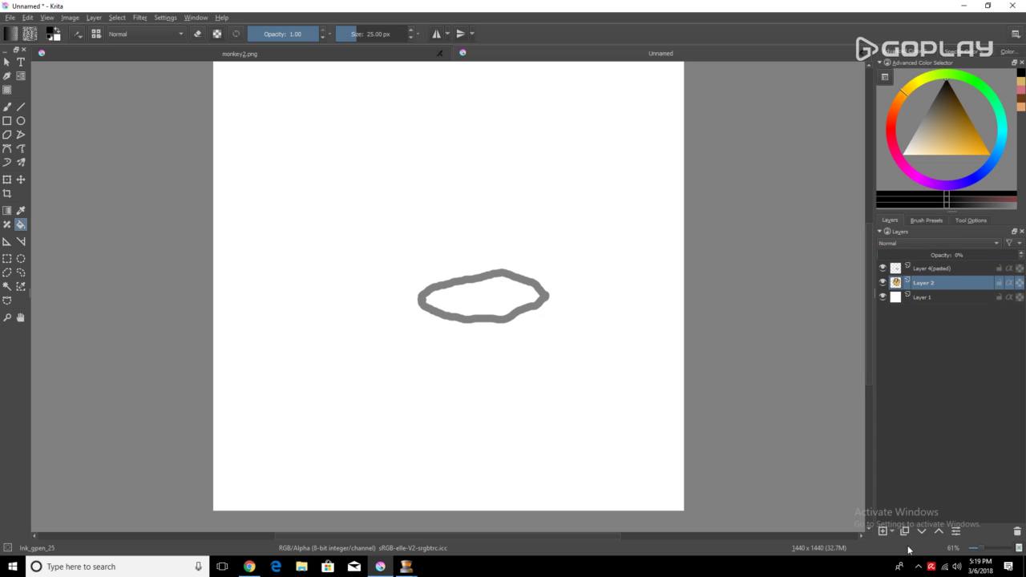
Step: Add a new paint layer above Layer 2 and draw a rounder, taller black mouth outline over the faded lips on it
left_click(884, 530)
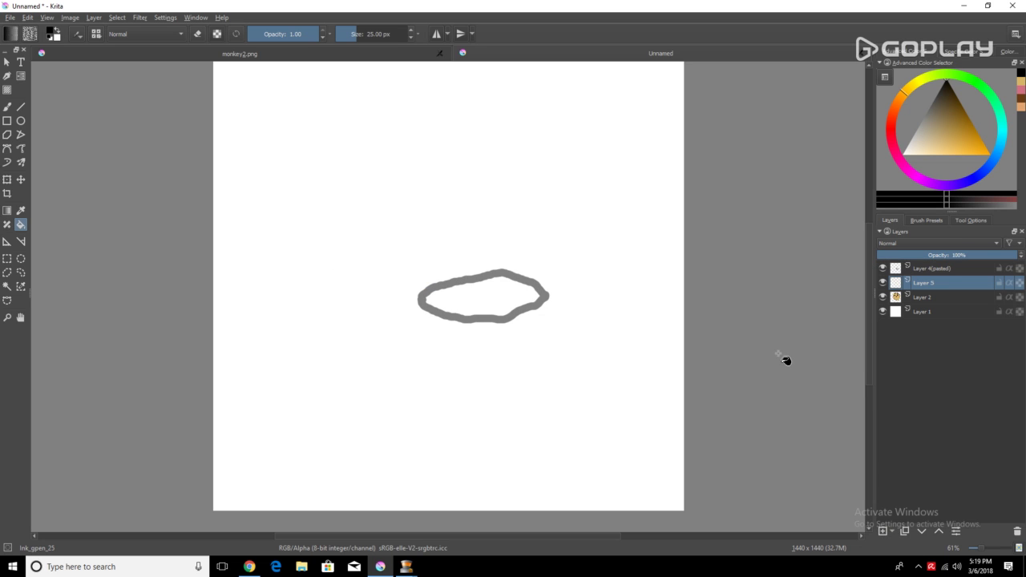
left_click(921, 271)
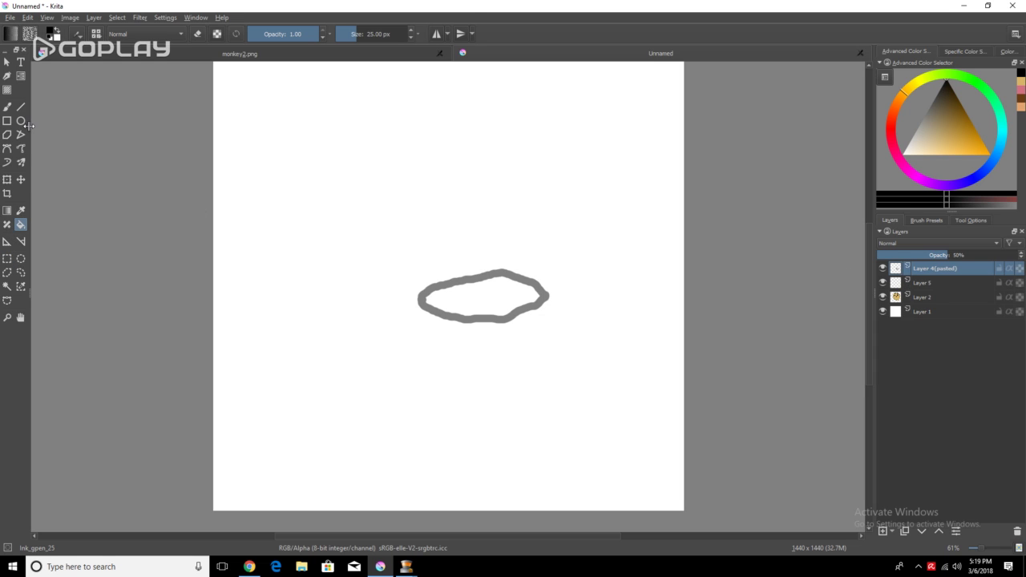
left_click(7, 108)
mouse_move(445, 272)
left_mouse_down()
mouse_move(483, 254)
mouse_move(519, 266)
mouse_move(525, 325)
mouse_move(467, 340)
mouse_move(452, 330)
mouse_move(451, 261)
left_mouse_up()
left_click(935, 282)
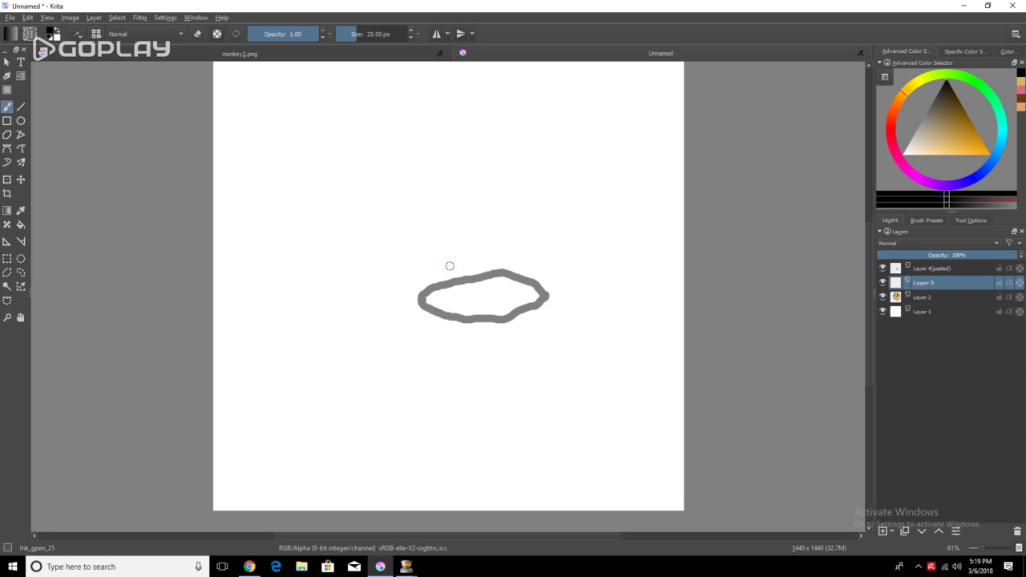
mouse_move(450, 265)
left_mouse_down()
mouse_move(440, 309)
mouse_move(452, 331)
mouse_move(503, 327)
mouse_move(537, 293)
mouse_move(505, 258)
mouse_move(454, 257)
mouse_move(443, 272)
left_mouse_up()
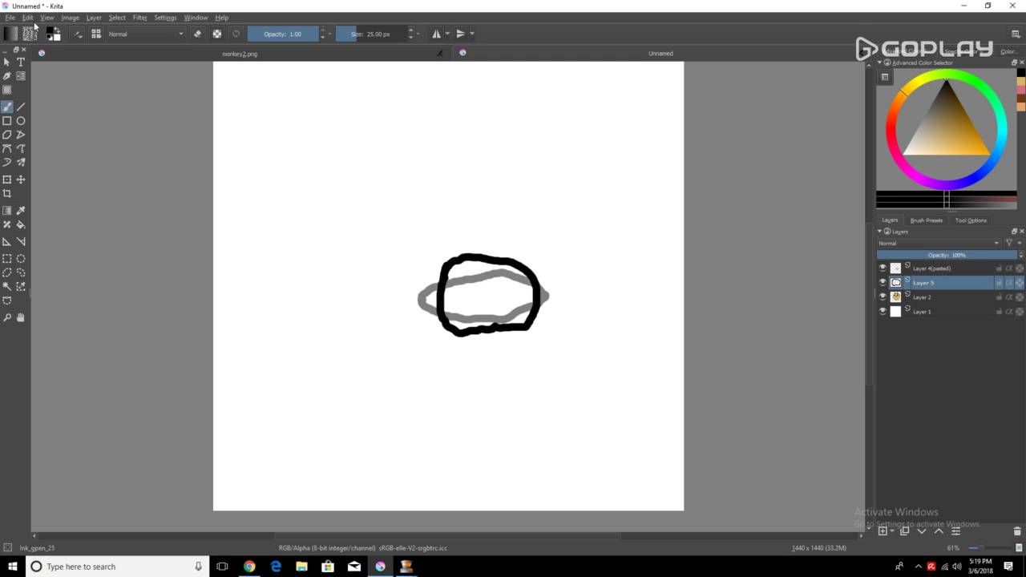
Step: Save the drawing in the Pictures folder as a PNG image named project, accepting the default export options
left_click(11, 16)
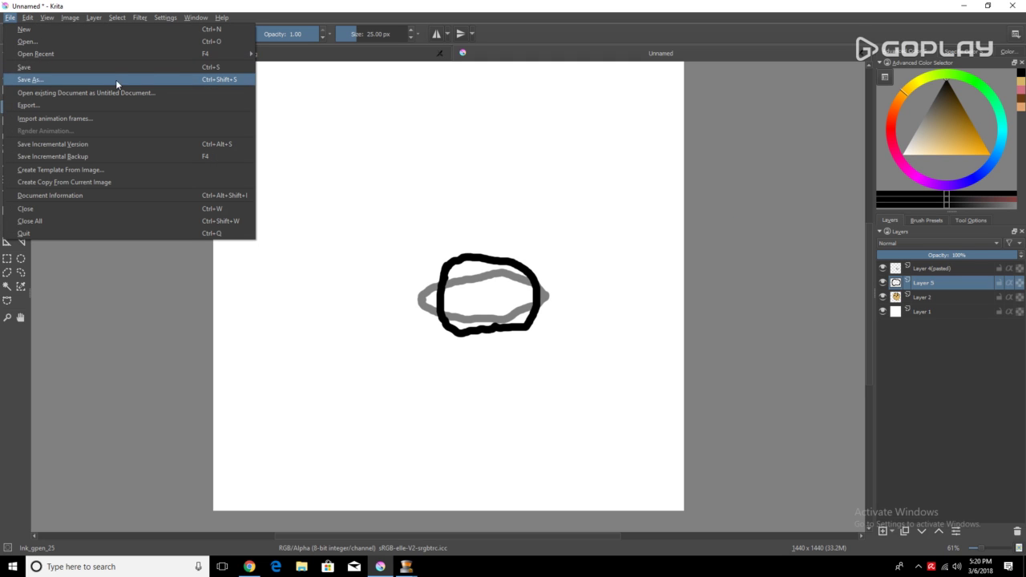
left_click(46, 80)
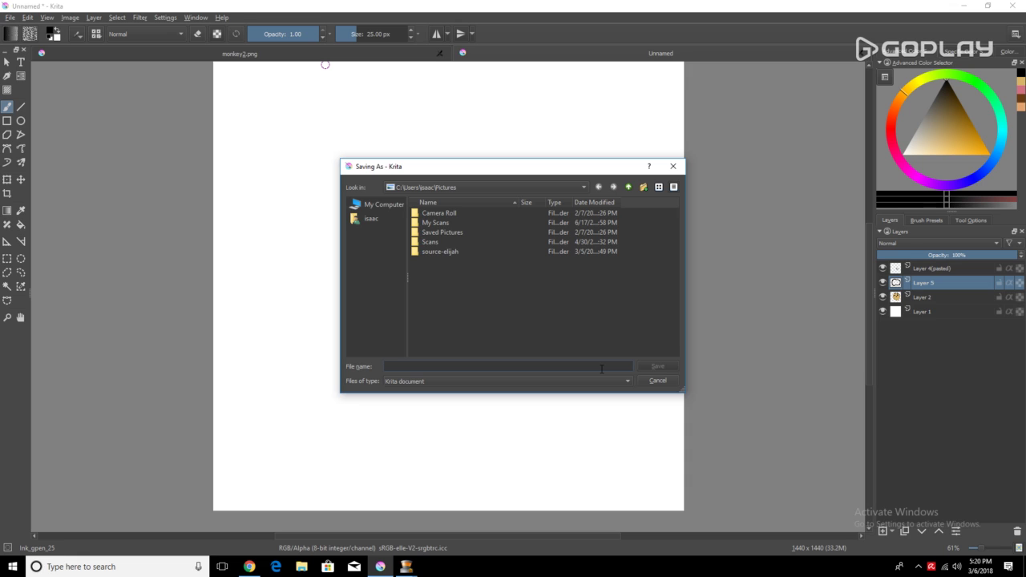
type("project")
left_click(559, 381)
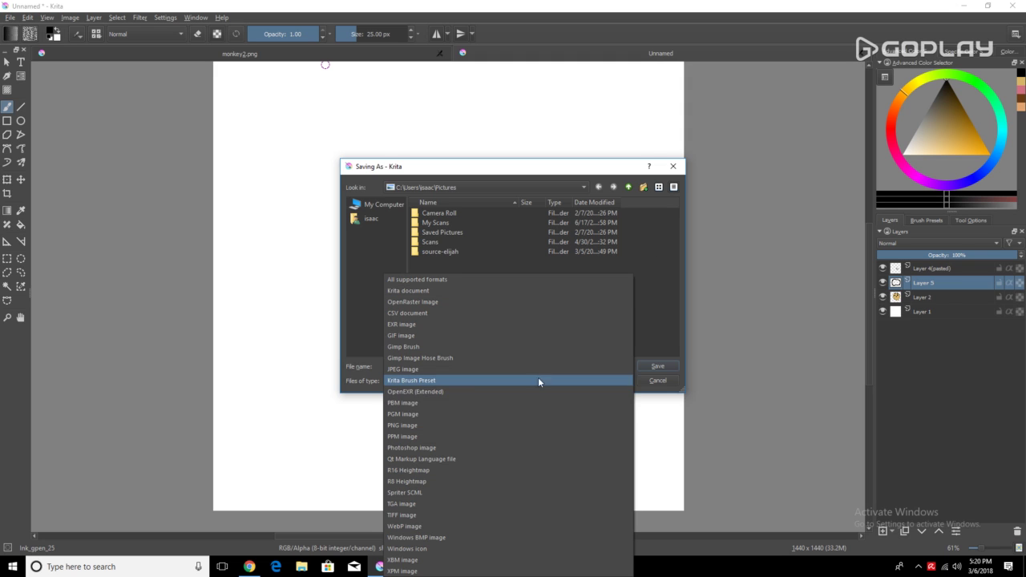
left_click(401, 424)
left_click(659, 369)
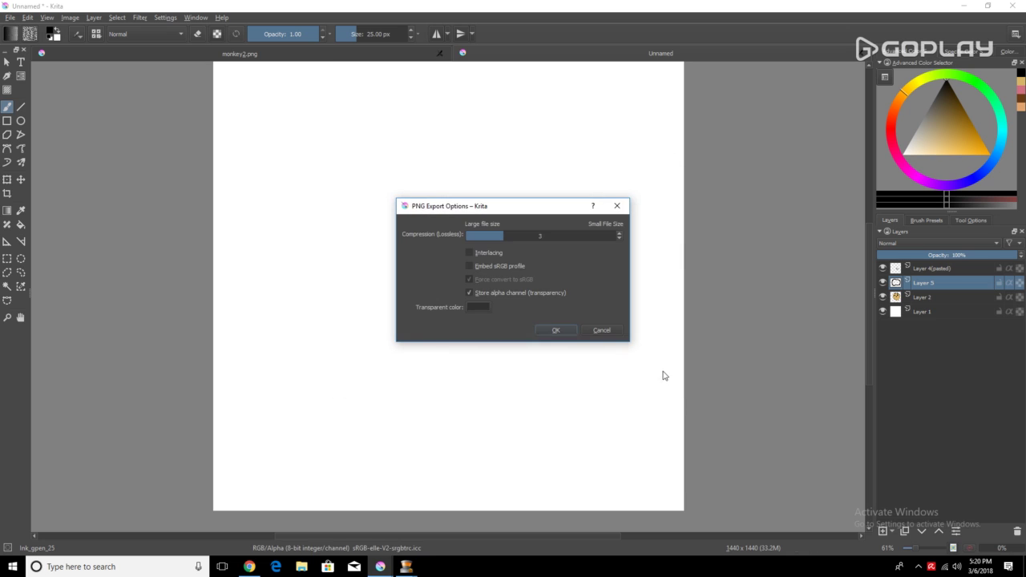
left_click(548, 332)
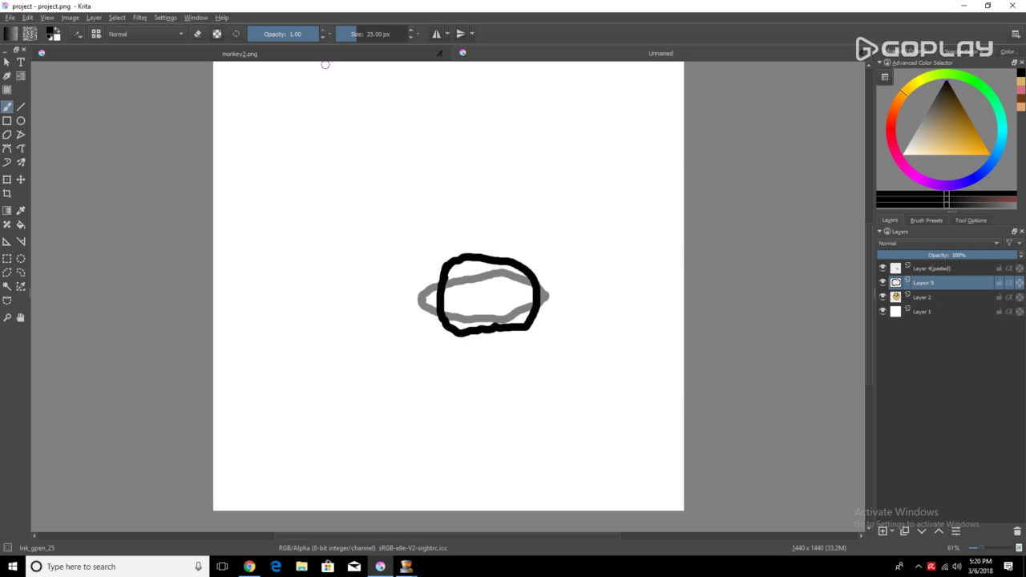